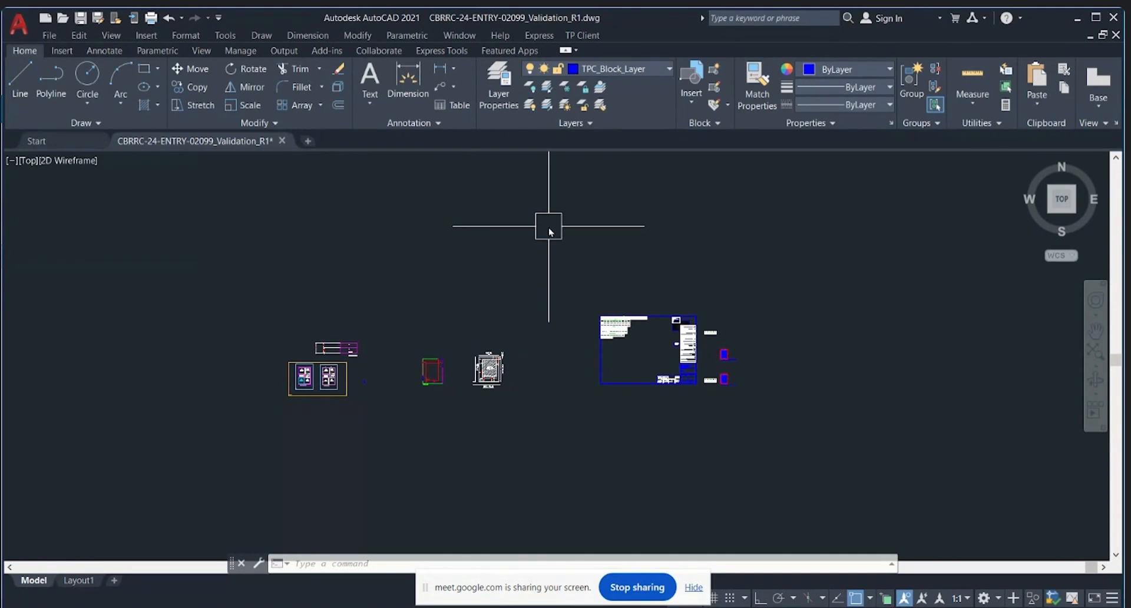
# Step: Zoom around the drawing to review the plans, clearing any pending command
pyautogui.scroll(5, 291, 388)
pyautogui.scroll(-2, 346, 338)
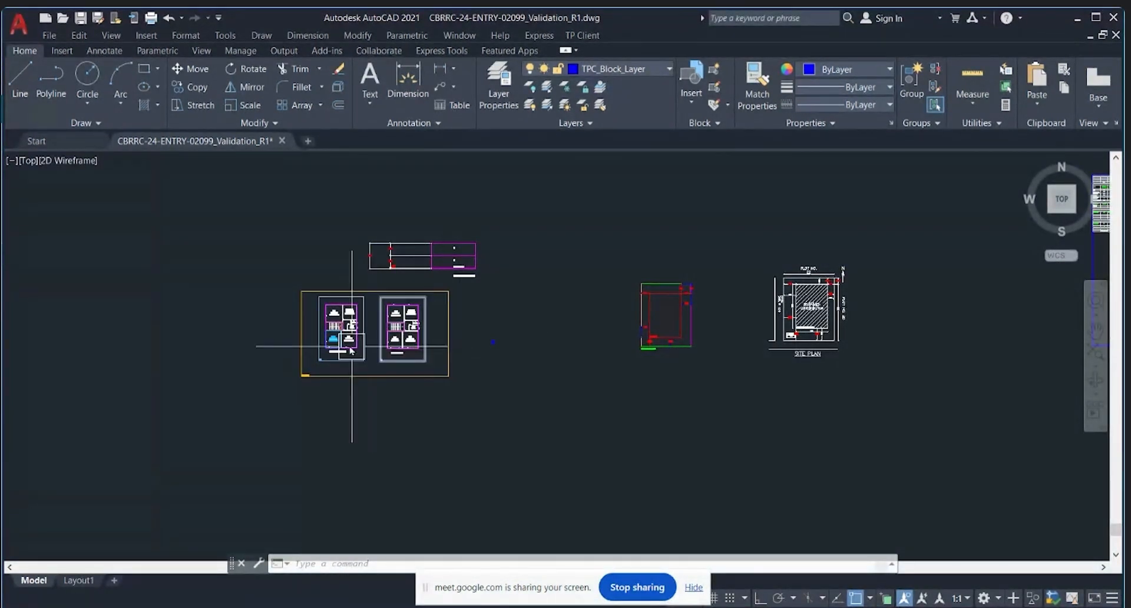
pyautogui.scroll(7, 354, 350)
pyautogui.scroll(3, 374, 352)
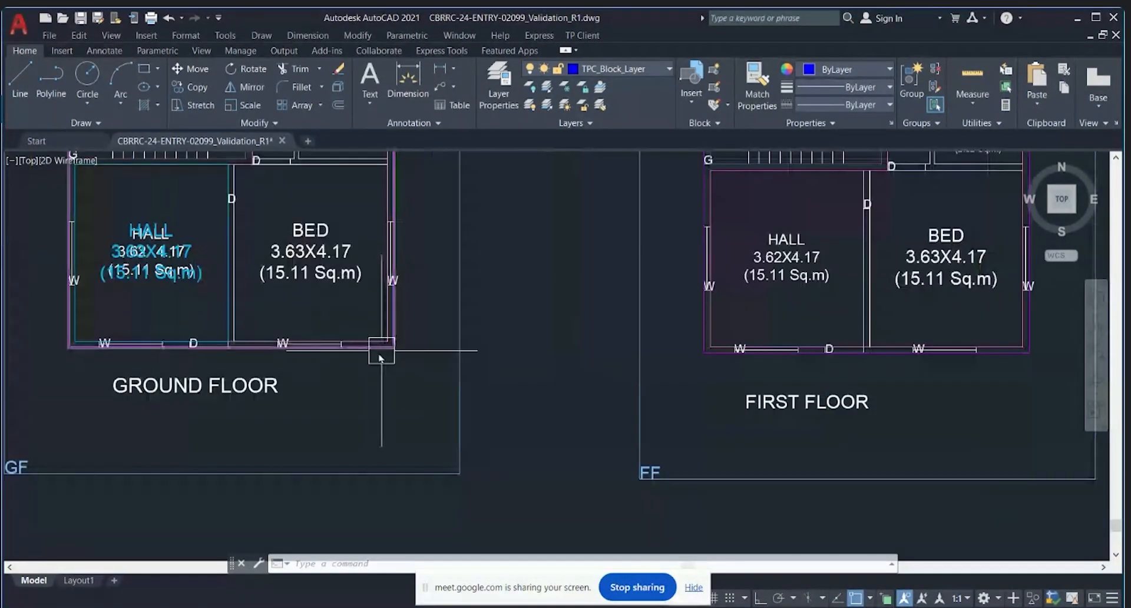
pyautogui.scroll(-5, 342, 353)
pyautogui.scroll(5, 552, 390)
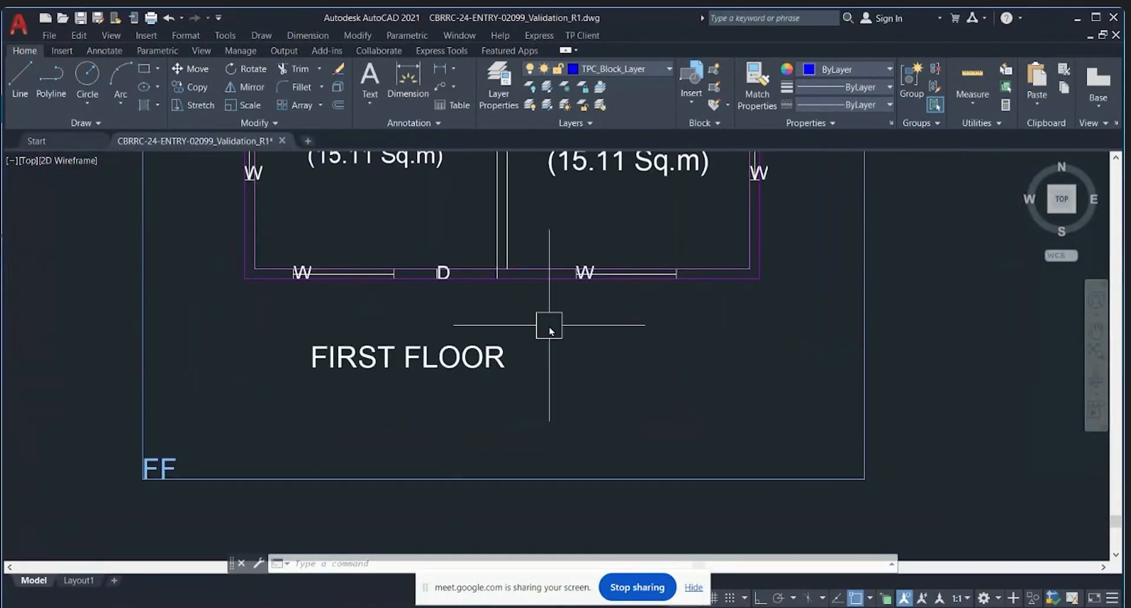
pyautogui.scroll(-5, 548, 323)
pyautogui.press('Escape')
pyautogui.press('Escape')
pyautogui.scroll(7, 355, 321)
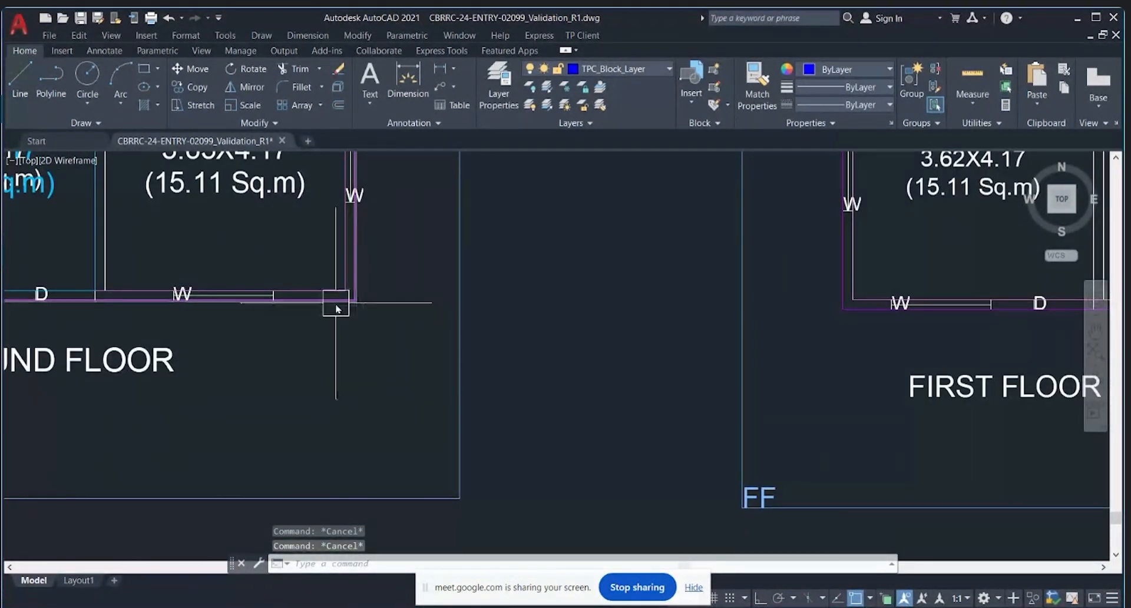
pyautogui.press('Escape')
pyautogui.scroll(-3, 346, 328)
pyautogui.scroll(3, 292, 324)
# Step: Select the ground-floor wall block to inspect it, then deselect it
pyautogui.click(404, 316)
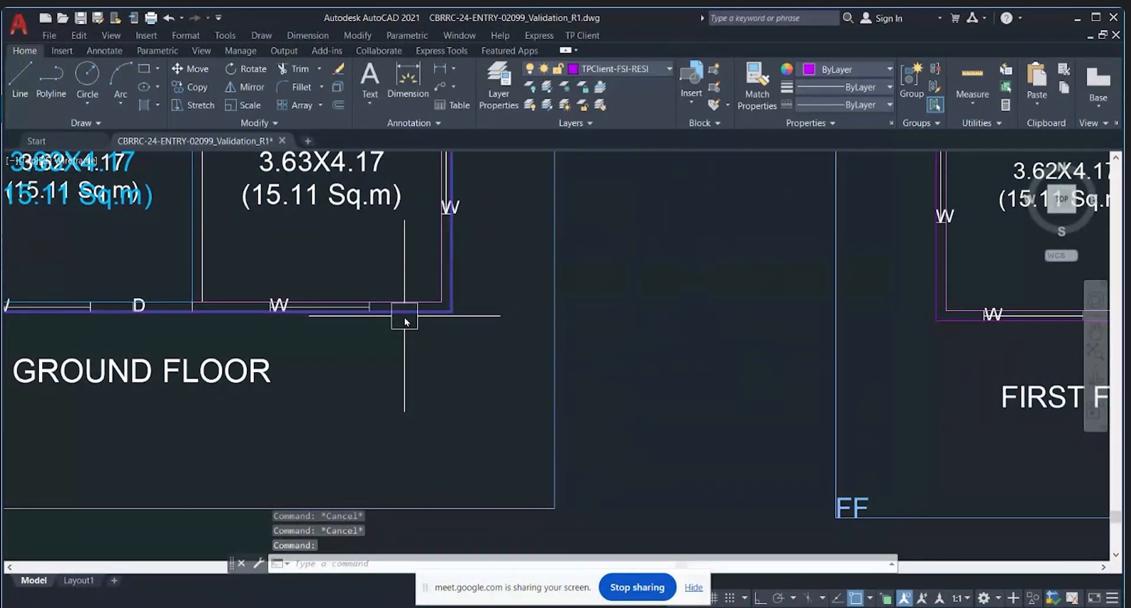
pyautogui.scroll(-7, 405, 348)
pyautogui.scroll(-2, 406, 353)
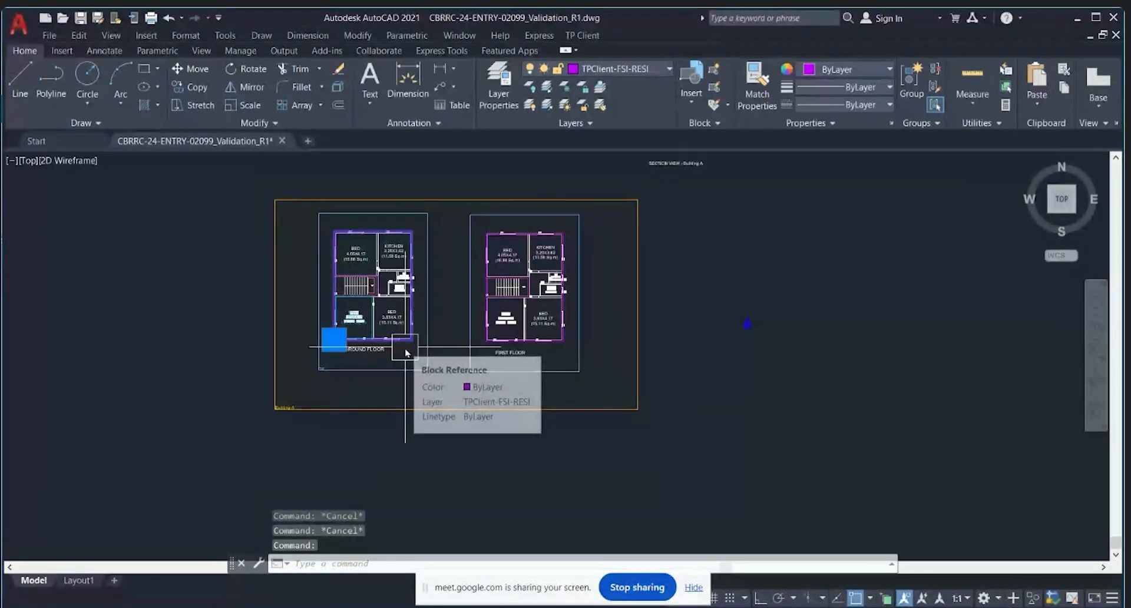
pyautogui.scroll(4, 356, 353)
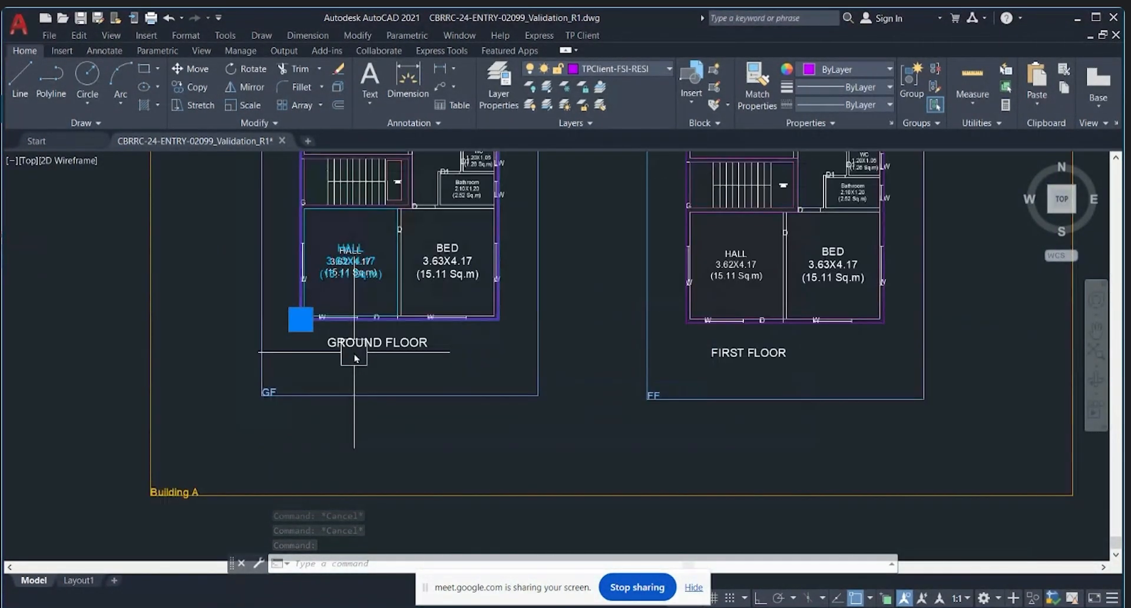
pyautogui.moveTo(453, 324)
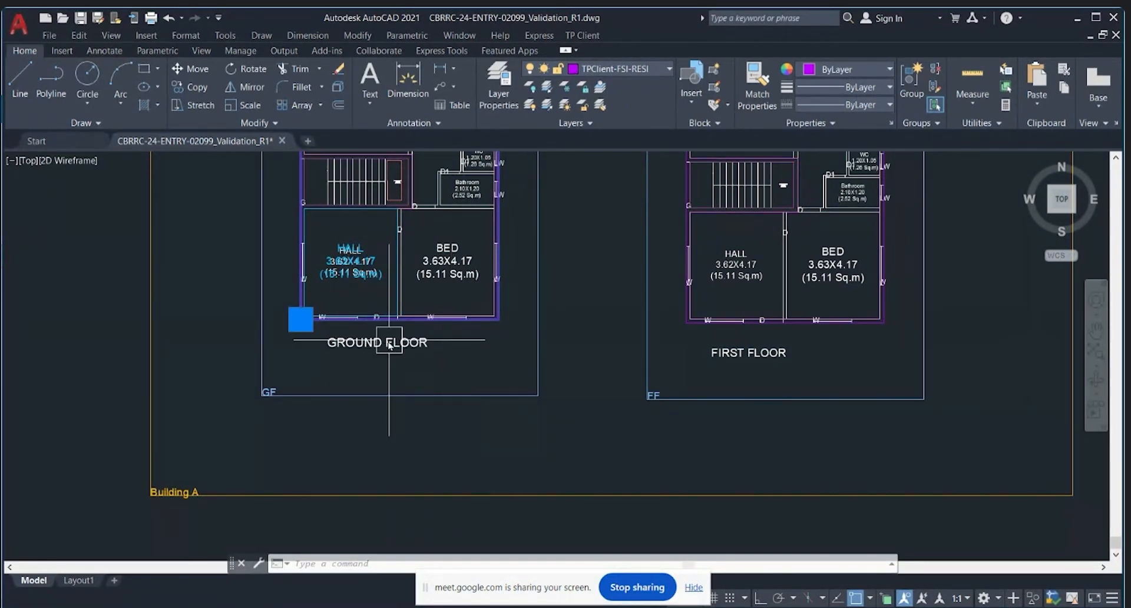
pyautogui.moveTo(389, 346)
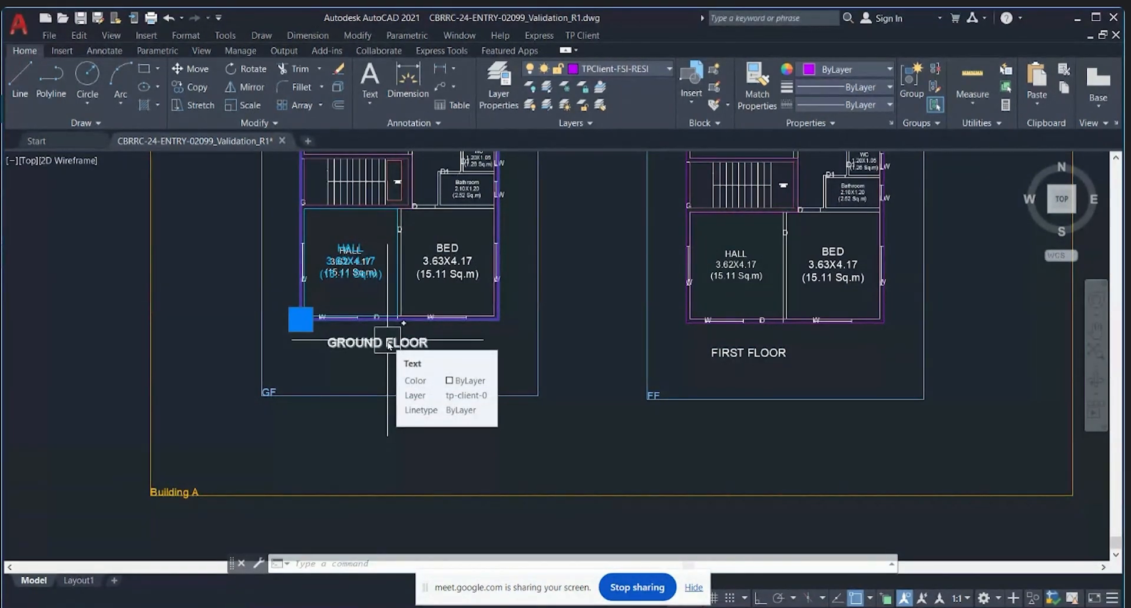
pyautogui.press('Escape')
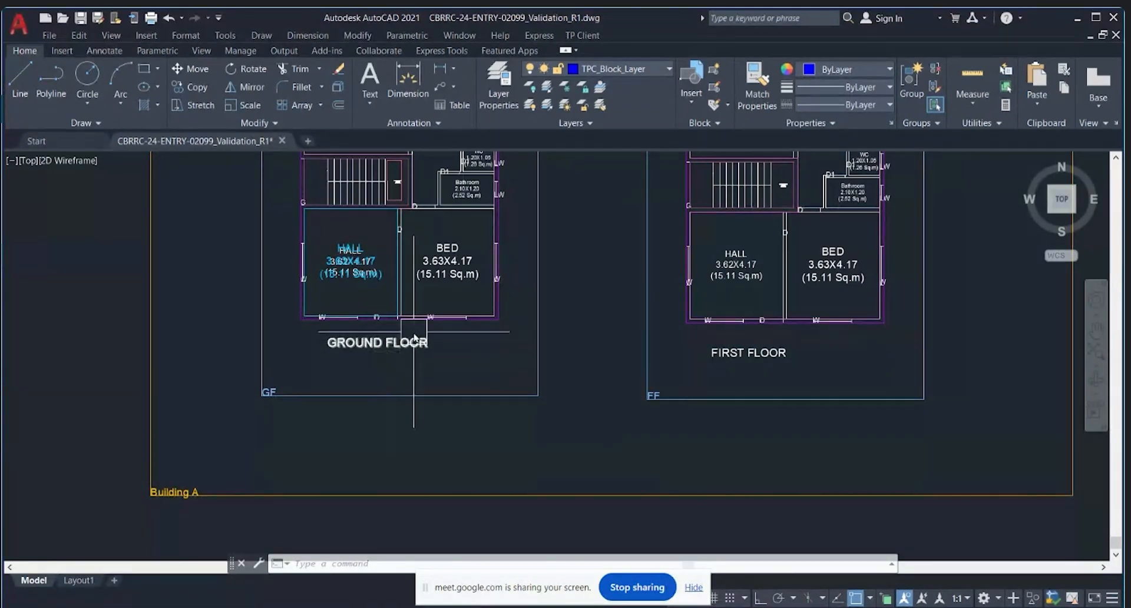
pyautogui.scroll(-7, 688, 258)
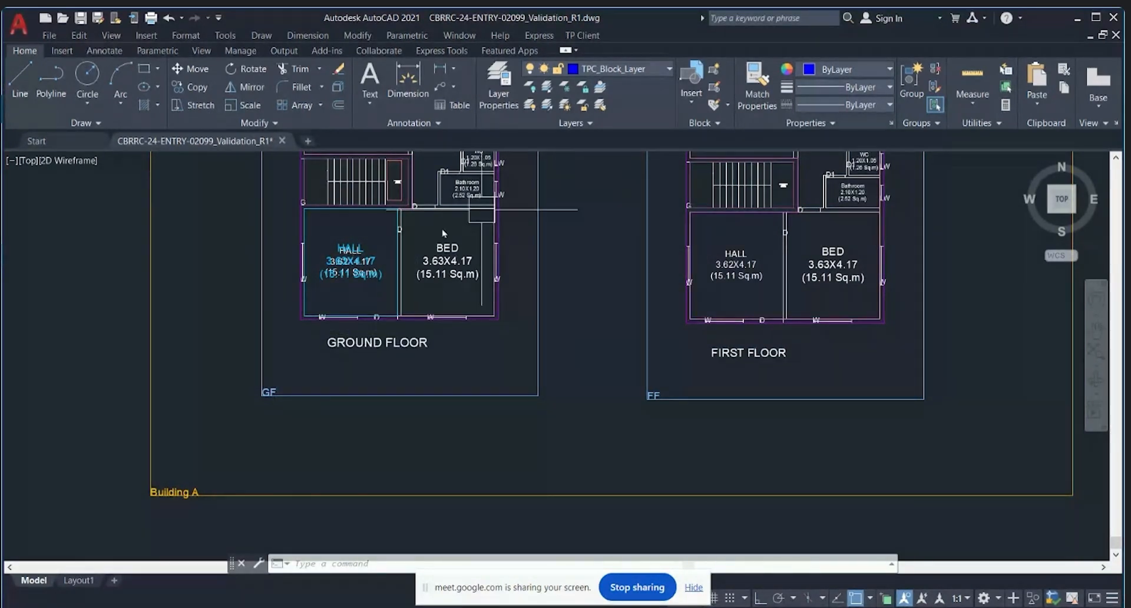
pyautogui.scroll(3, 279, 238)
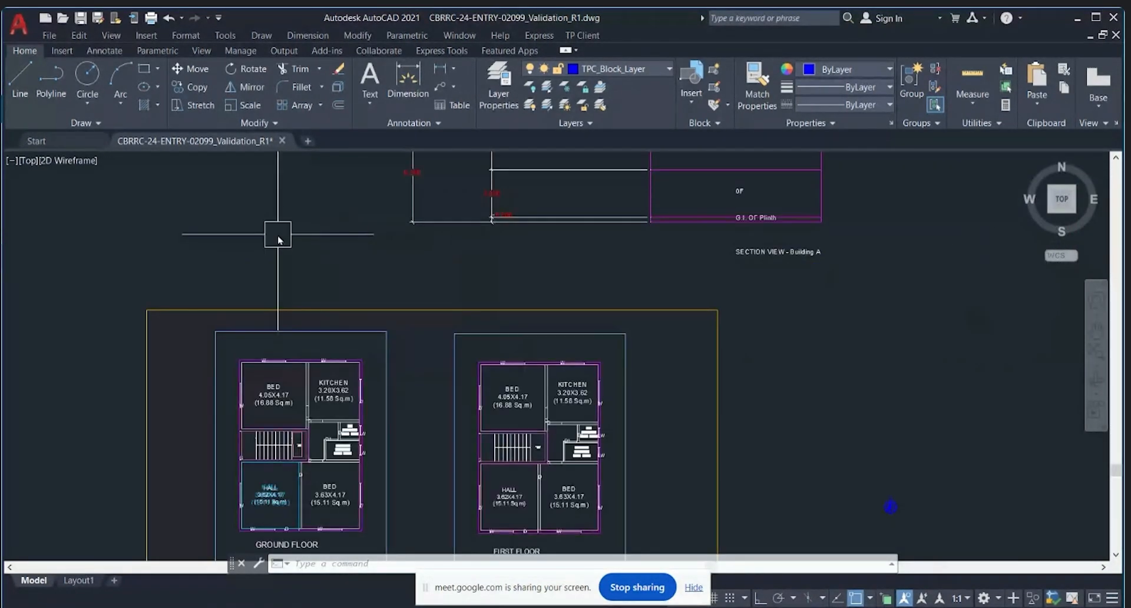
pyautogui.scroll(-2, 438, 347)
pyautogui.scroll(1, 284, 252)
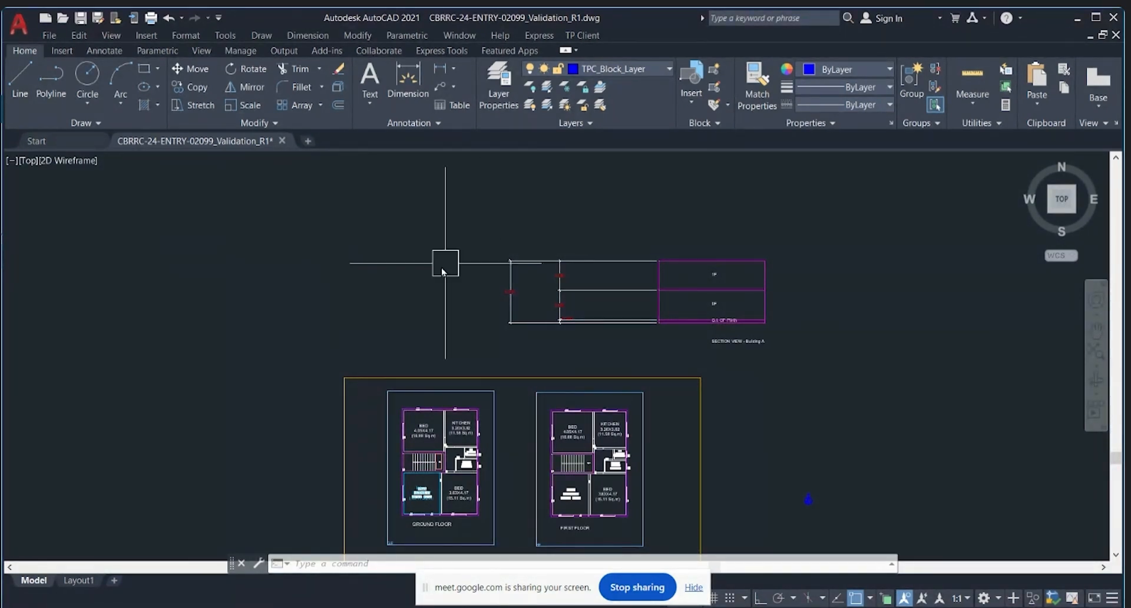
pyautogui.scroll(-6, 441, 270)
pyautogui.hotkey('ctrl', 's')
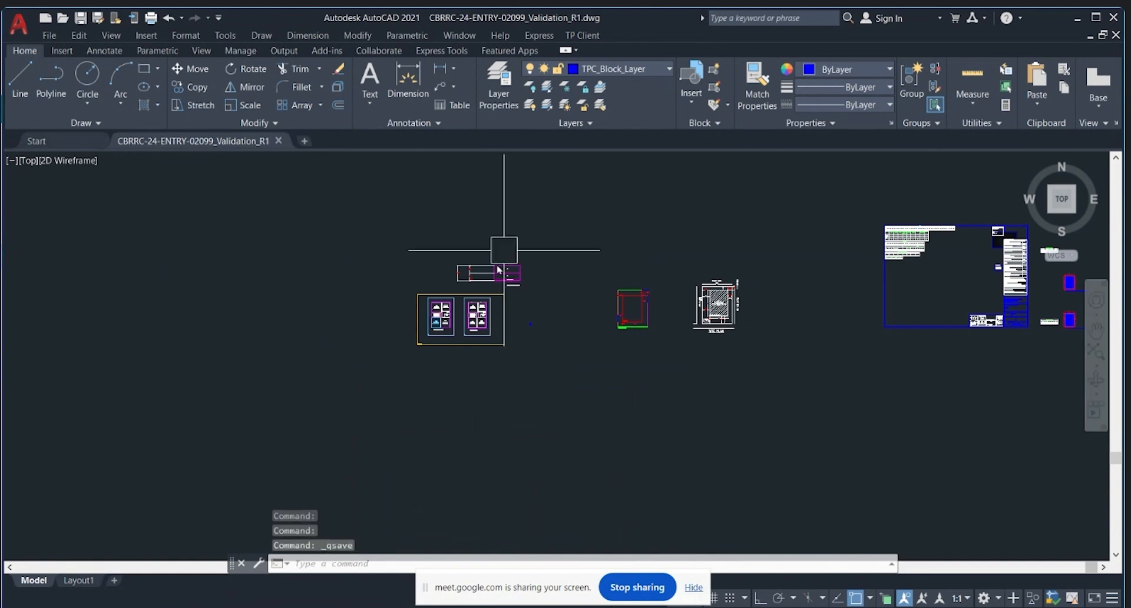
pyautogui.scroll(-5, 481, 310)
pyautogui.scroll(4, 537, 260)
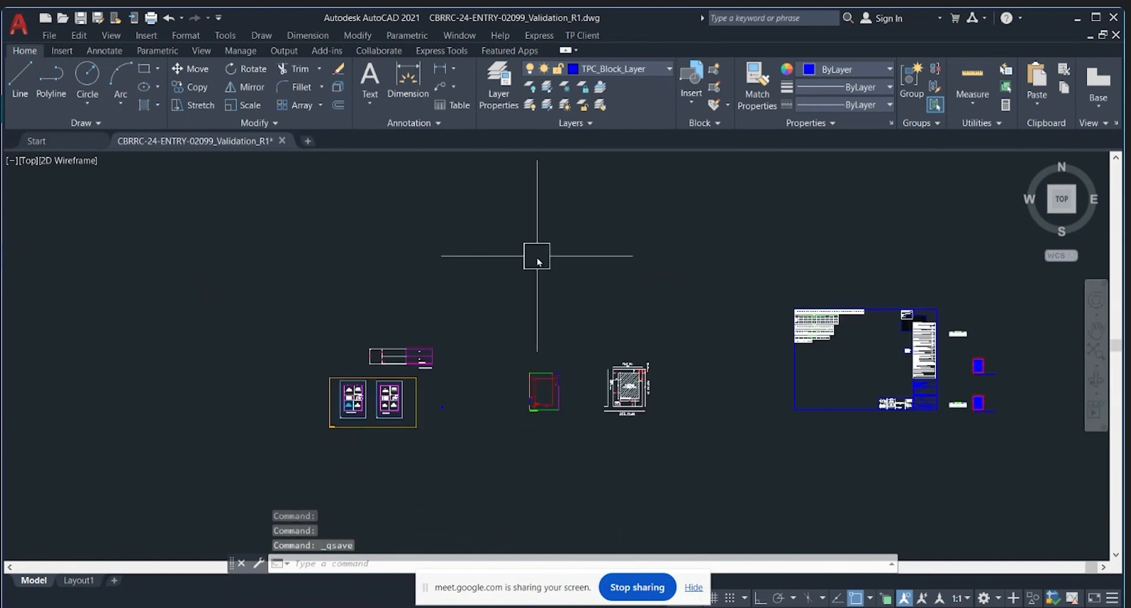
pyautogui.scroll(-4, 538, 261)
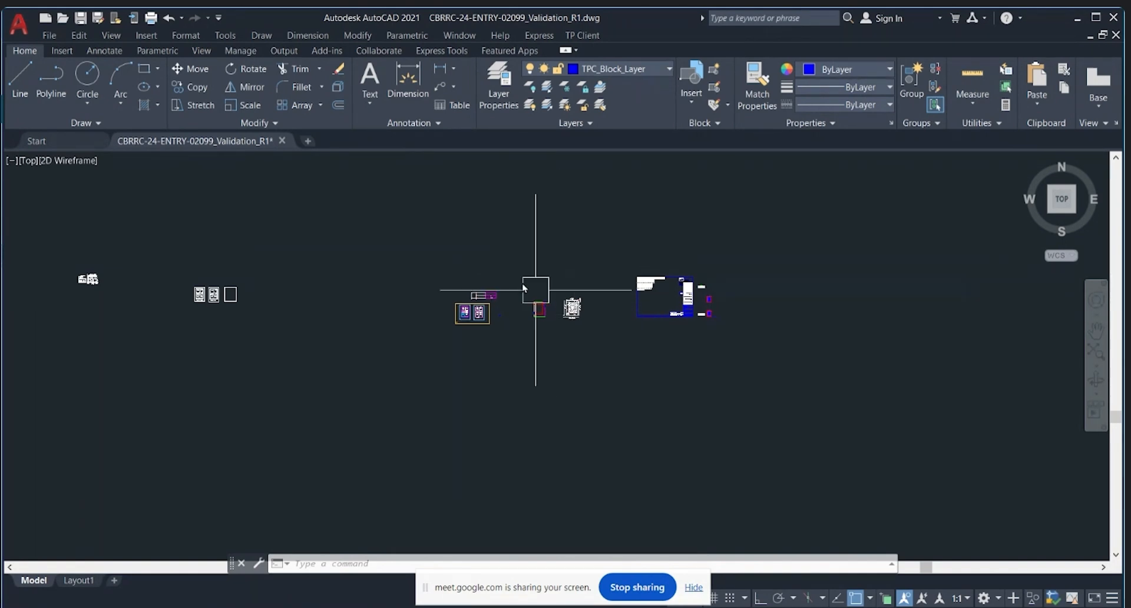
pyautogui.scroll(4, 648, 303)
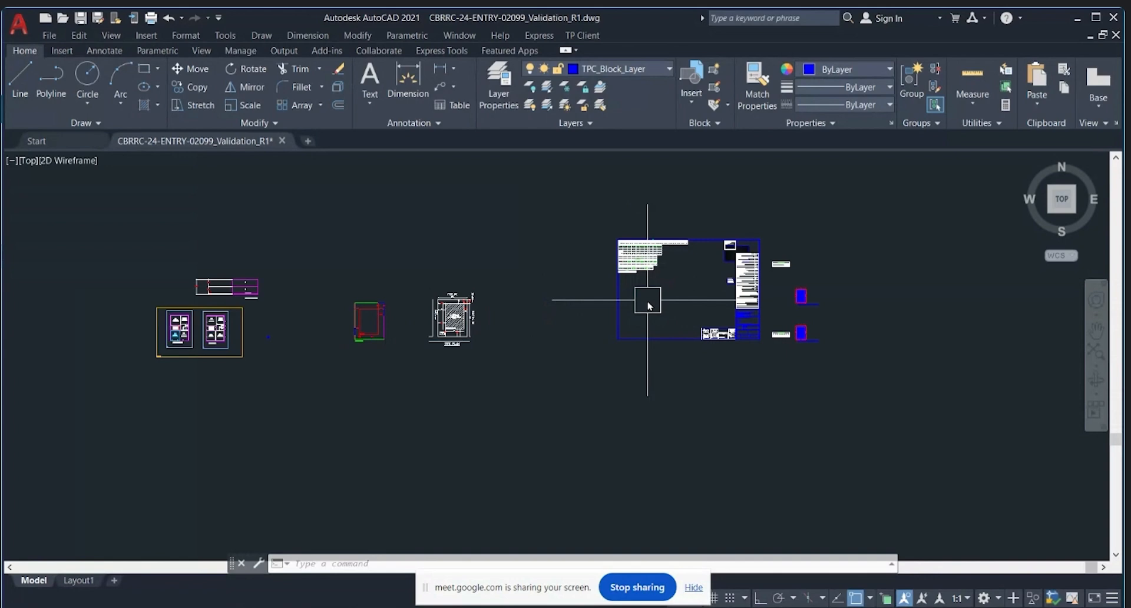
# Step: Enlarge the blue sheet frame around the title block with the SC scale command
pyautogui.scroll(-2, 648, 304)
pyautogui.scroll(5, 630, 347)
pyautogui.write('SC')
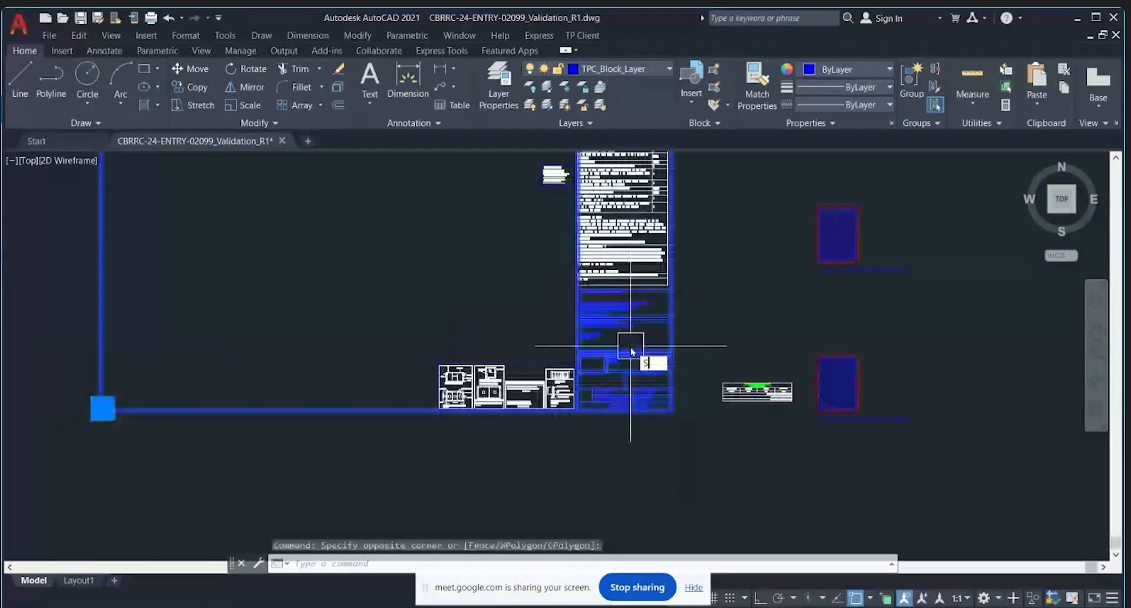
pyautogui.press('space')
pyautogui.click(613, 469)
pyautogui.scroll(-6, 613, 471)
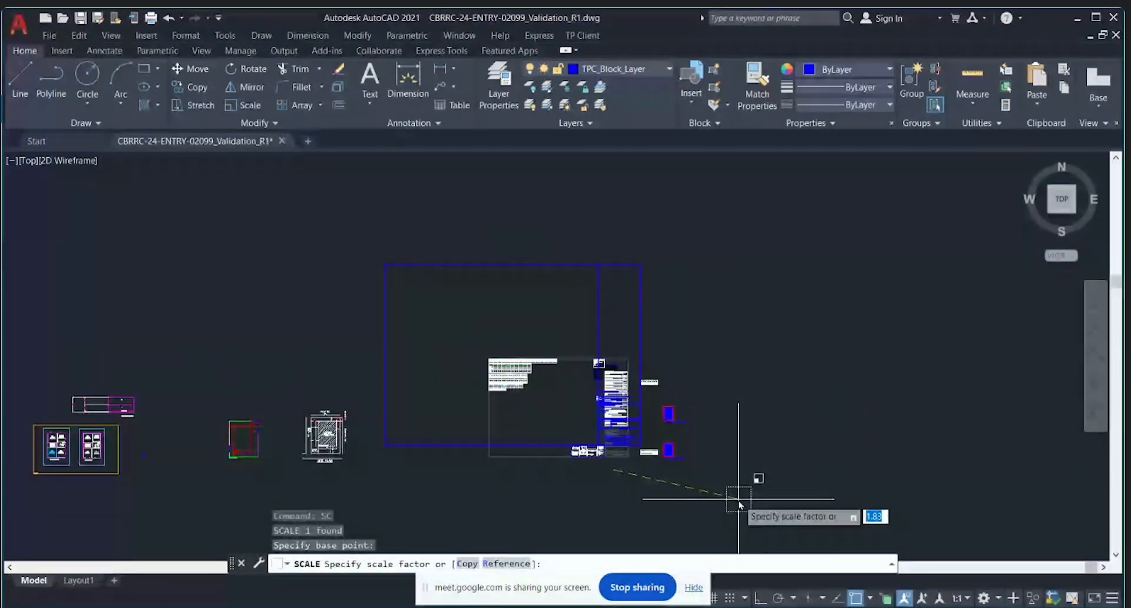
pyautogui.click(739, 496)
pyautogui.scroll(2, 617, 433)
# Step: Move the enlarged sheet frame left so it surrounds the Building A plans
pyautogui.click(655, 453)
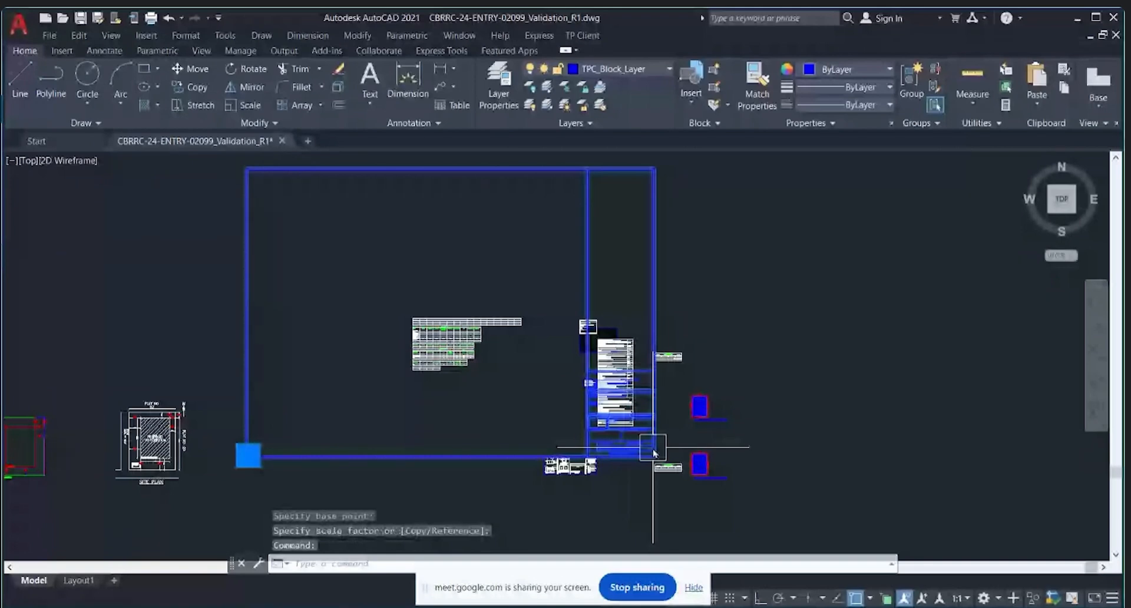
pyautogui.write('M')
pyautogui.press('space')
pyautogui.click(655, 453)
pyautogui.scroll(-4, 676, 362)
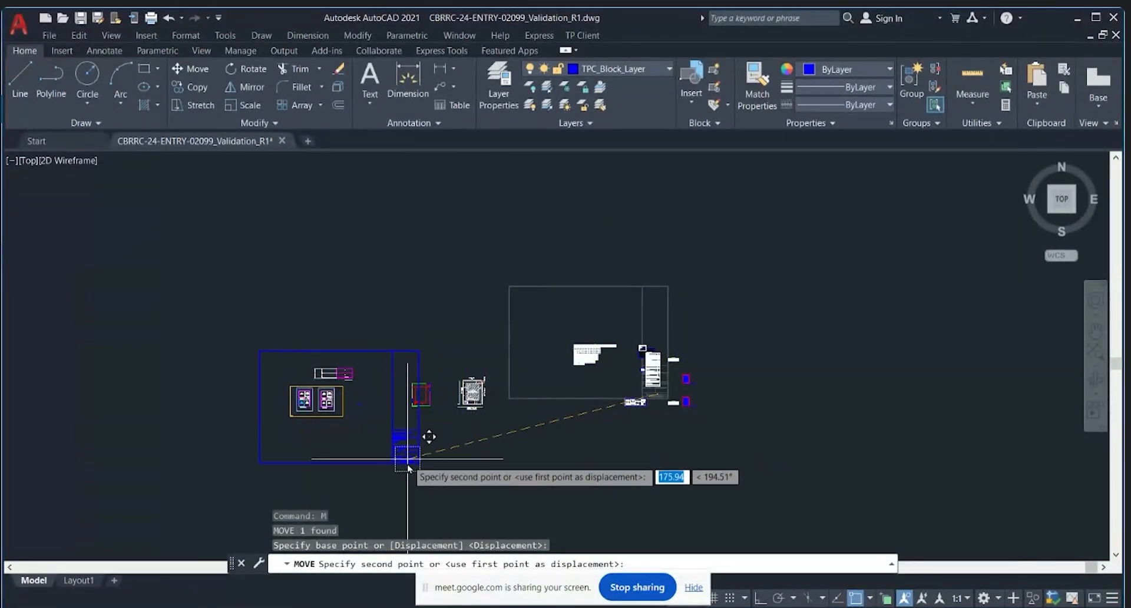
pyautogui.click(417, 476)
pyautogui.click(520, 455)
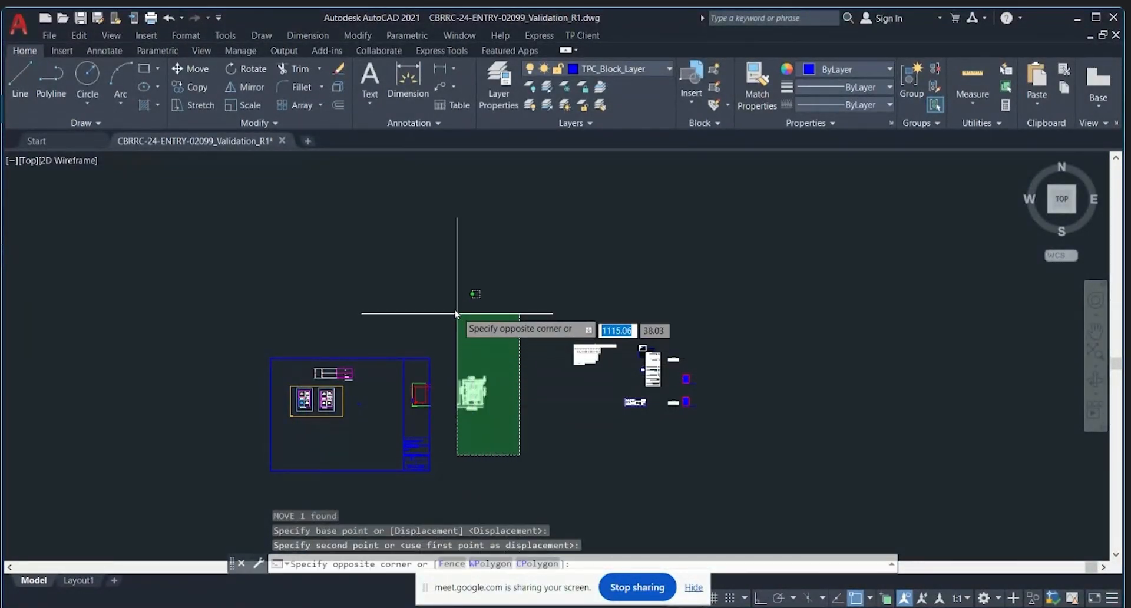
# Step: Move the right-hand schedule and annotation blocks inside the blue frame
pyautogui.click(458, 314)
pyautogui.press('Escape')
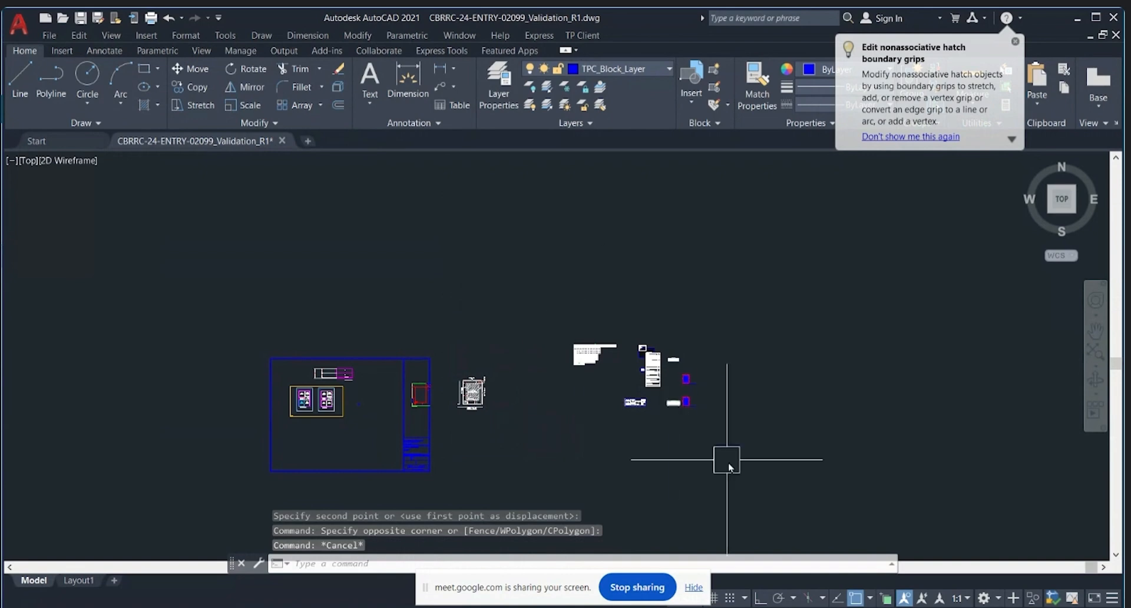
pyautogui.press('Escape')
pyautogui.click(801, 468)
pyautogui.click(569, 262)
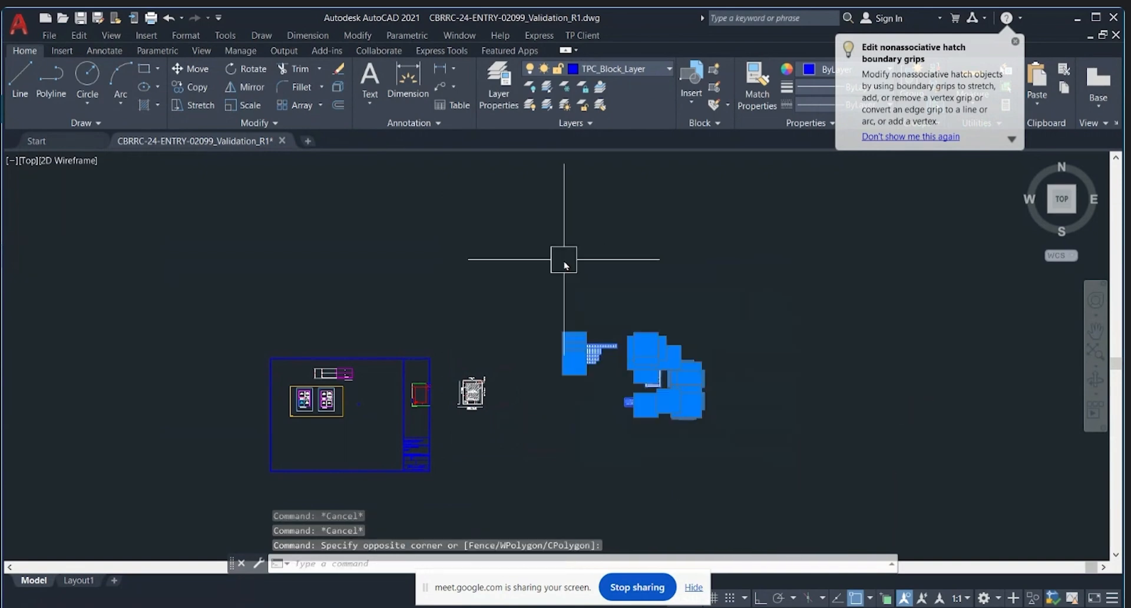
pyautogui.write('m')
pyautogui.press('Return')
pyautogui.click(678, 446)
pyautogui.scroll(2, 361, 463)
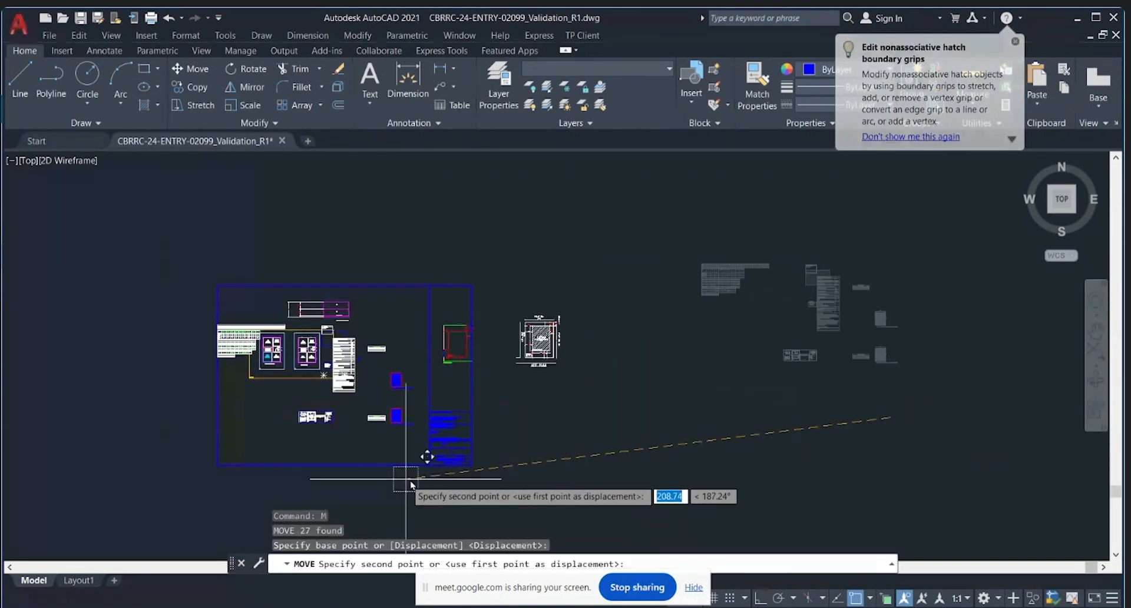
pyautogui.scroll(4, 454, 482)
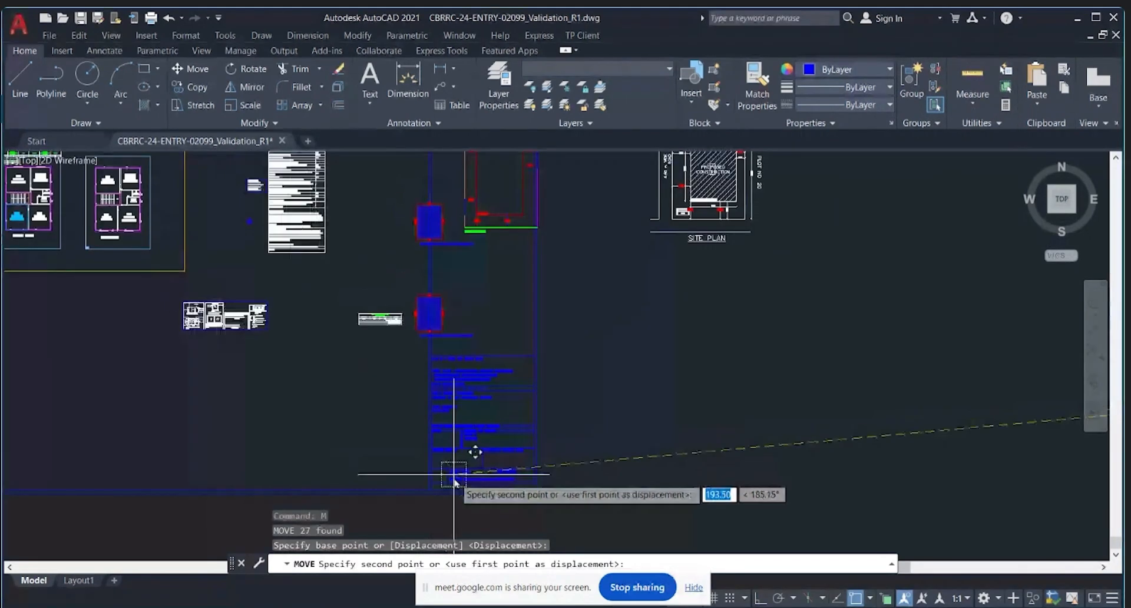
pyautogui.scroll(-5, 455, 482)
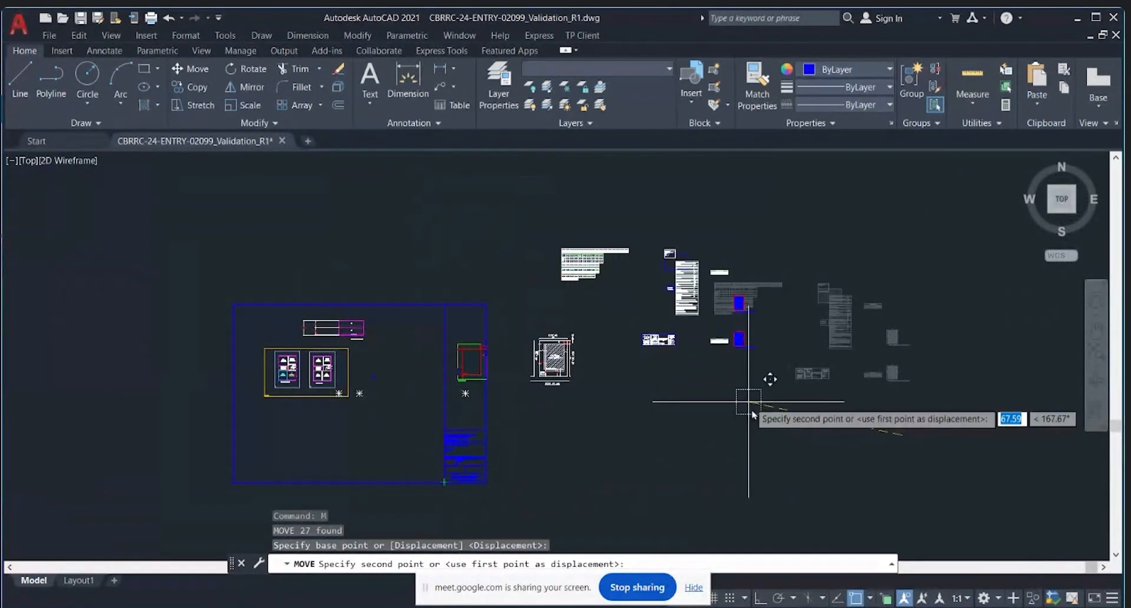
pyautogui.click(780, 412)
# Step: Move the area table inside the blue frame
pyautogui.scroll(3, 674, 295)
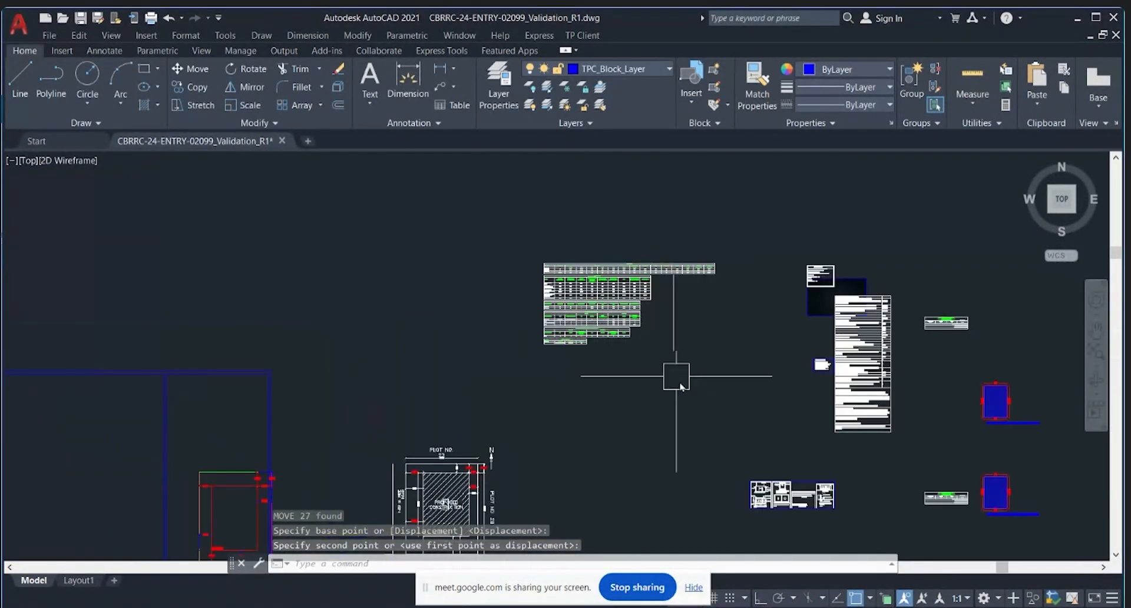
pyautogui.click(675, 313)
pyautogui.click(485, 119)
pyautogui.write('M')
pyautogui.press('Return')
pyautogui.scroll(-2, 575, 362)
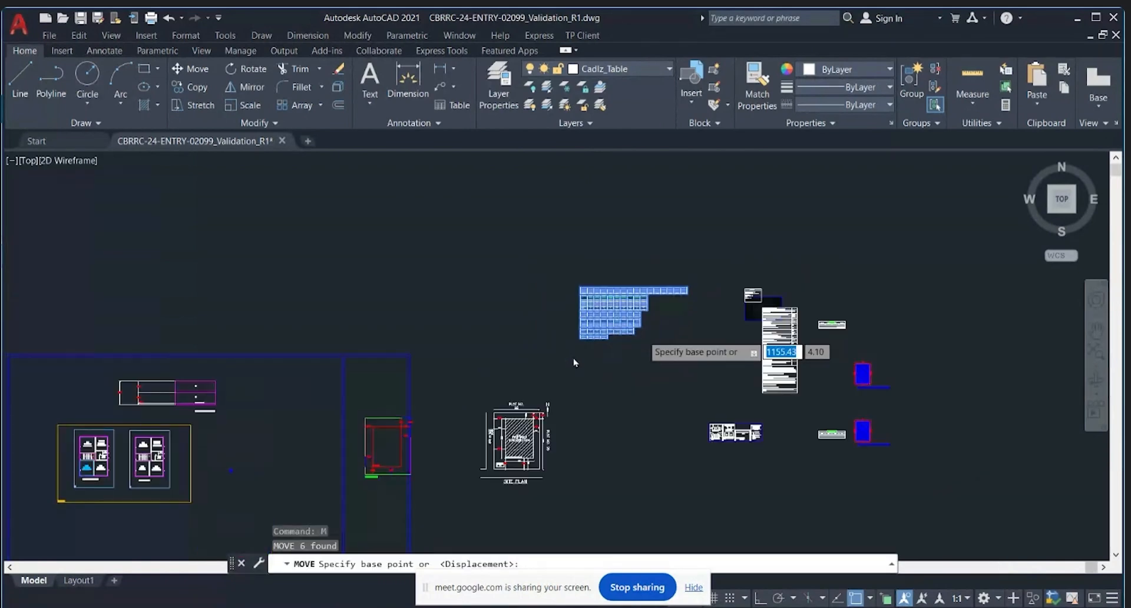
pyautogui.click(620, 391)
pyautogui.click(279, 472)
pyautogui.scroll(-2, 611, 298)
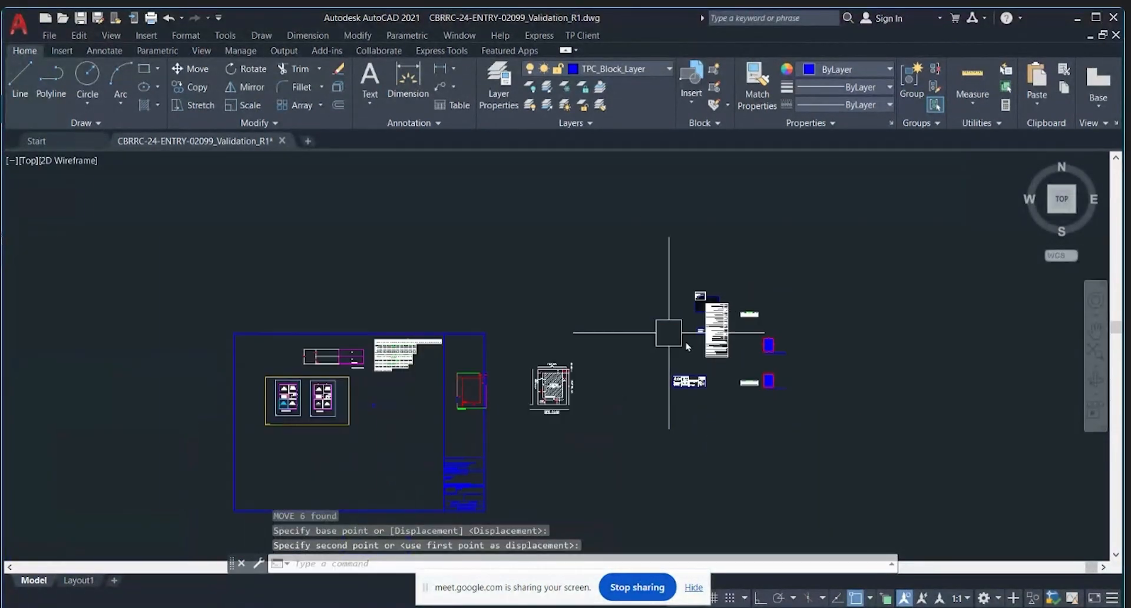
# Step: Move the remaining schedule and legend blocks inside the blue frame
pyautogui.click(830, 455)
pyautogui.click(652, 210)
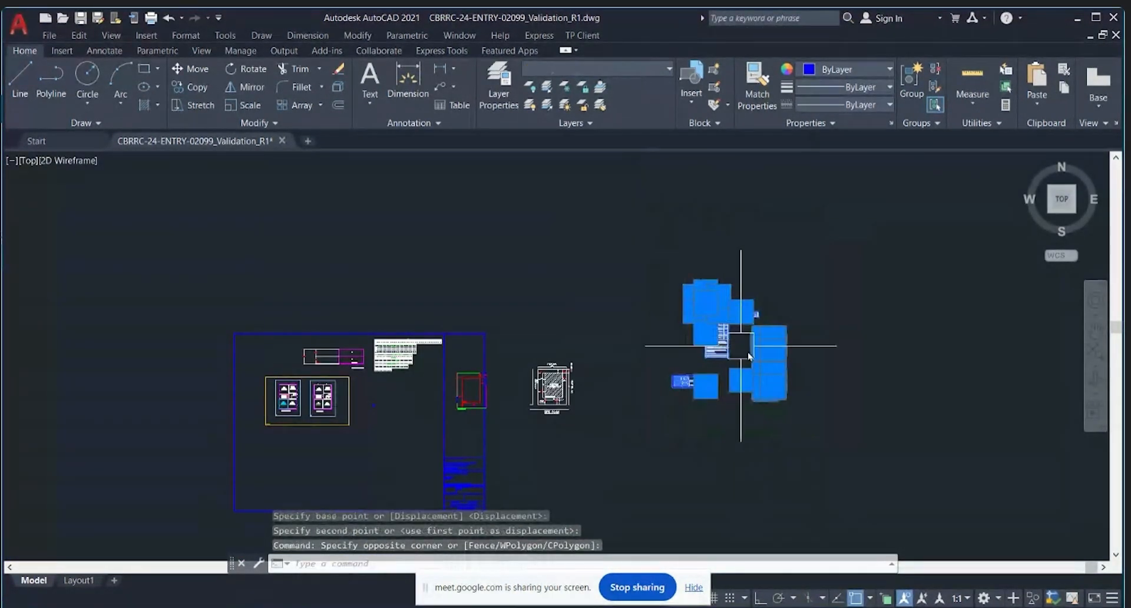
pyautogui.write('M')
pyautogui.press('Return')
pyautogui.scroll(-2, 764, 325)
pyautogui.click(757, 437)
pyautogui.scroll(2, 550, 504)
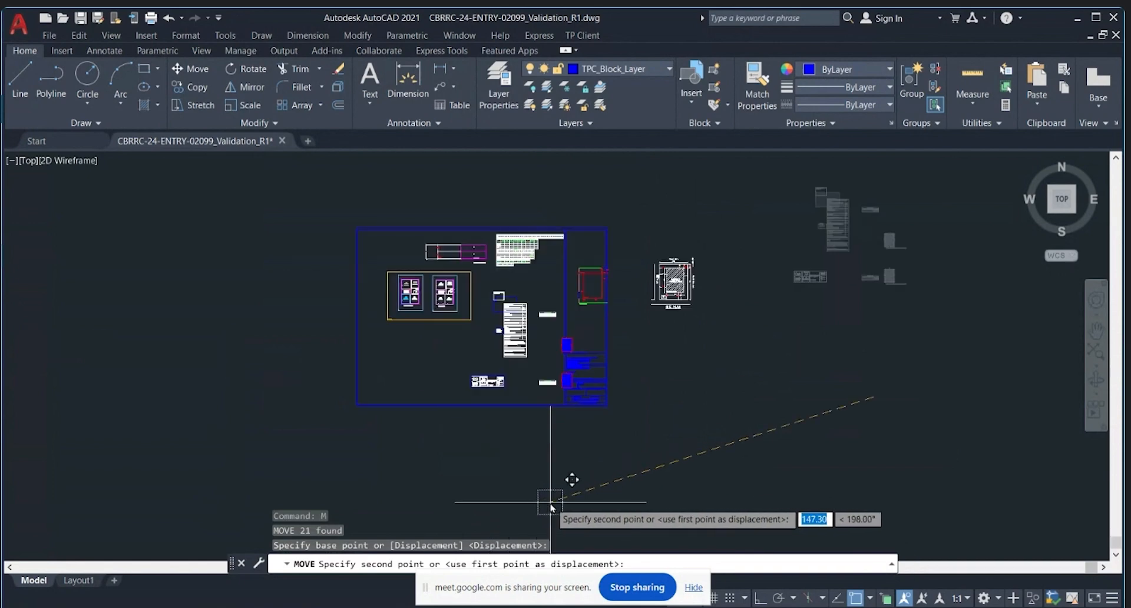
pyautogui.click(530, 498)
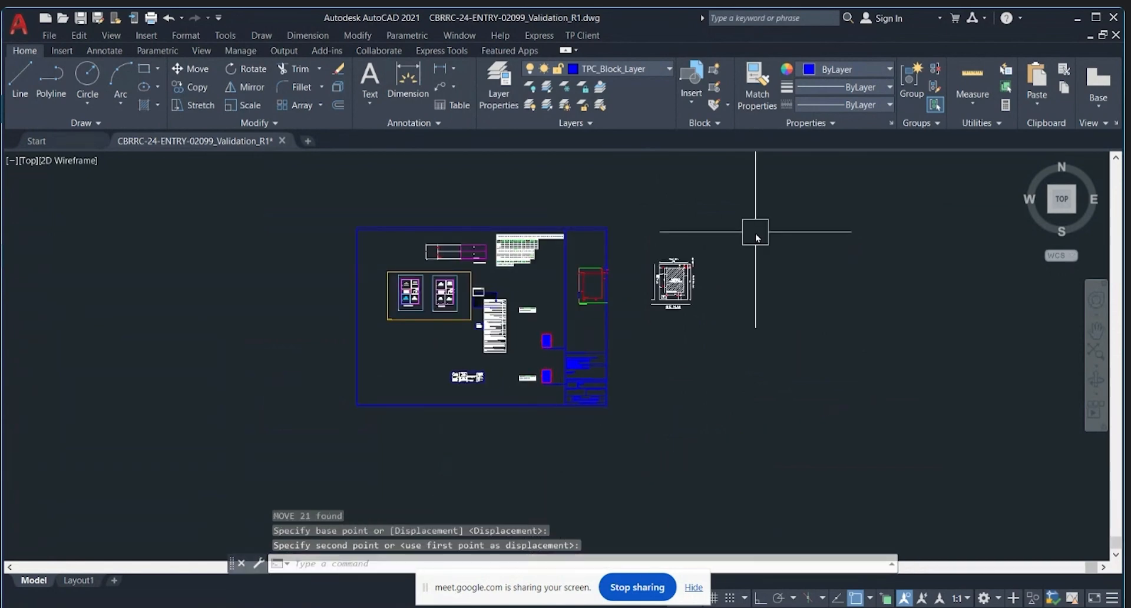
pyautogui.click(582, 36)
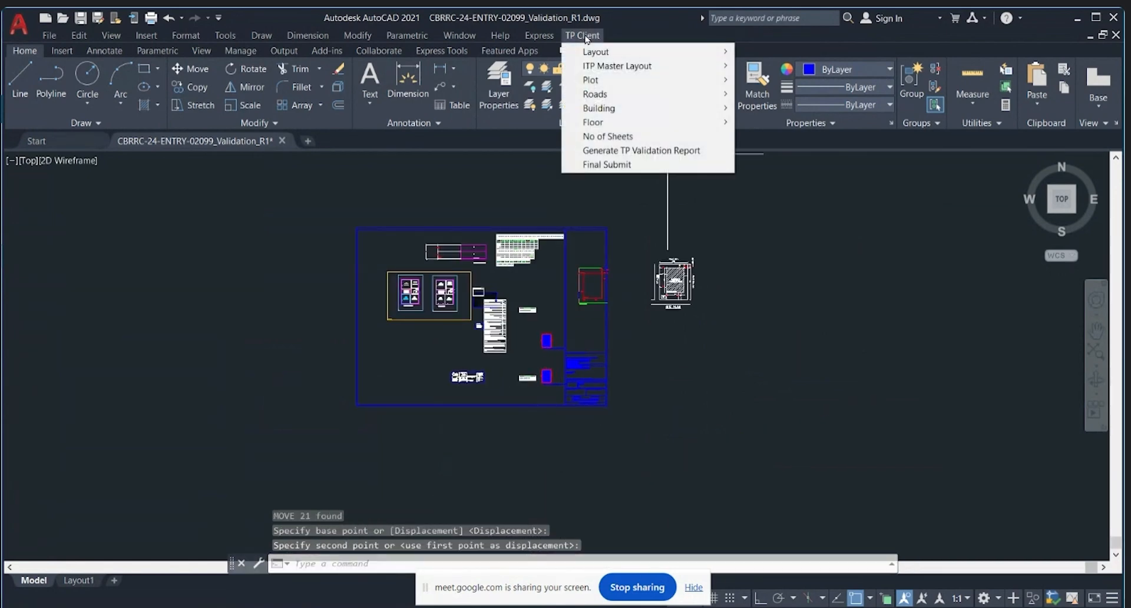
# Step: Define a TP Client sheet with No of Sheets, from the frame's lower-right to upper-left corner
pyautogui.click(610, 137)
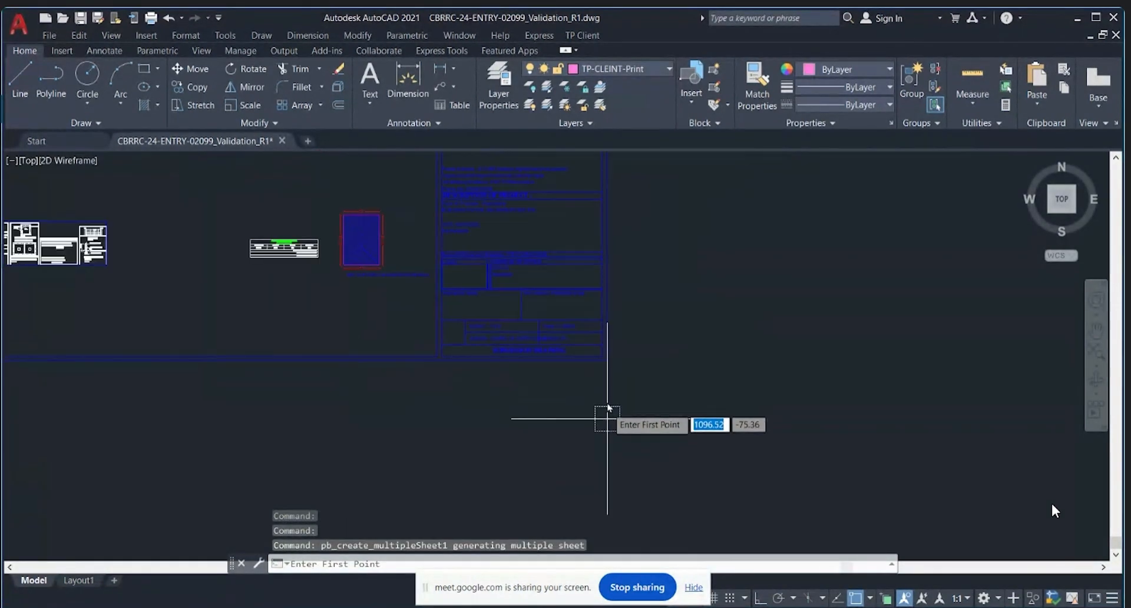
pyautogui.scroll(4, 605, 371)
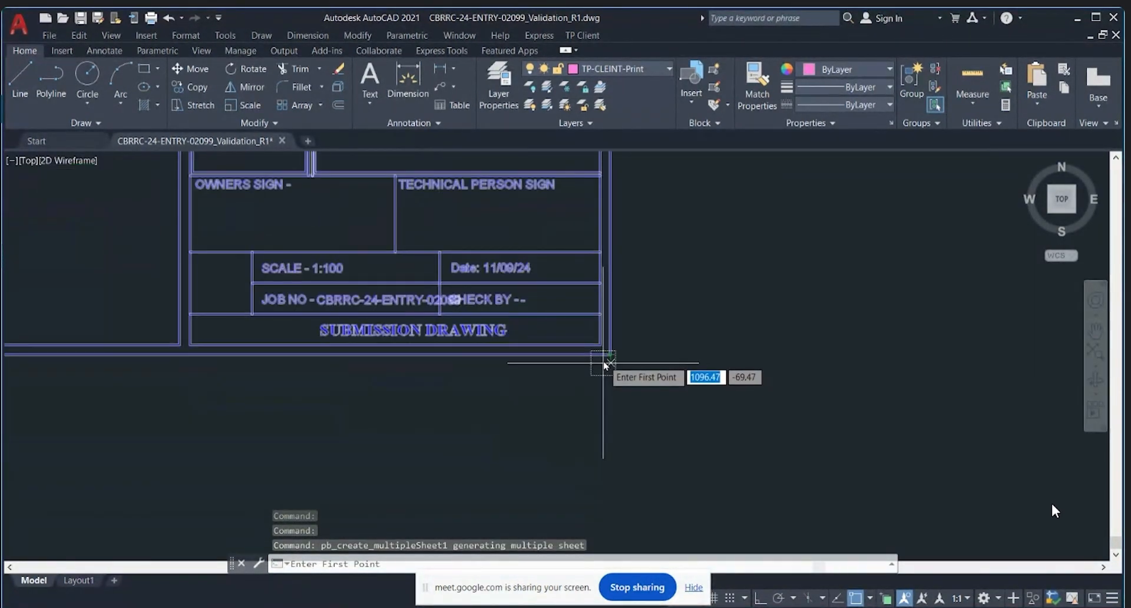
pyautogui.click(604, 364)
pyautogui.scroll(-6, 603, 377)
pyautogui.scroll(5, 447, 307)
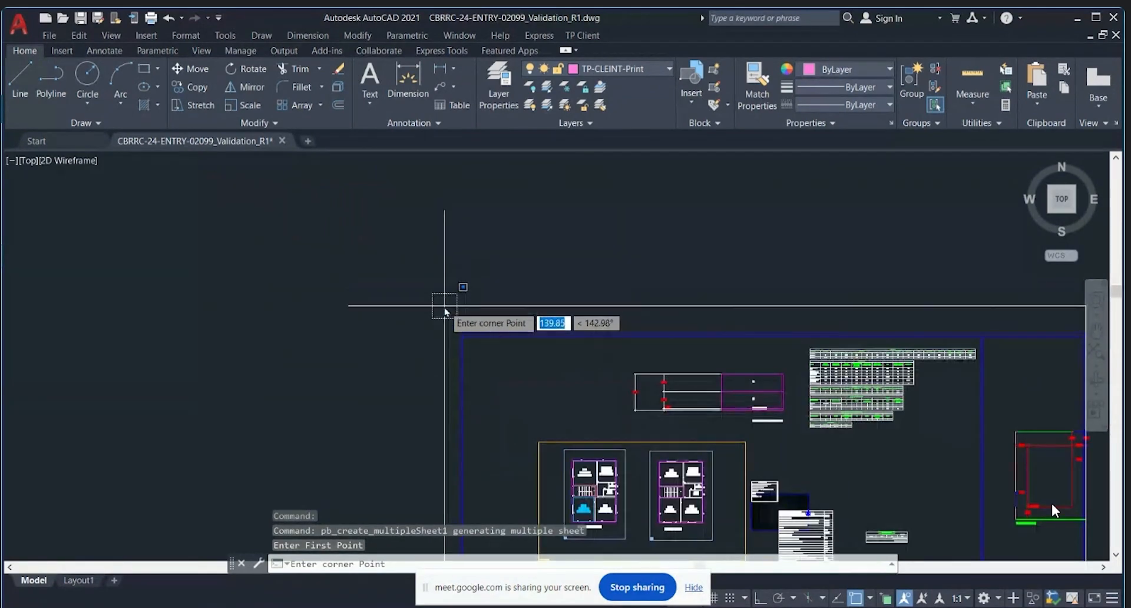
pyautogui.click(479, 349)
pyautogui.scroll(-5, 363, 309)
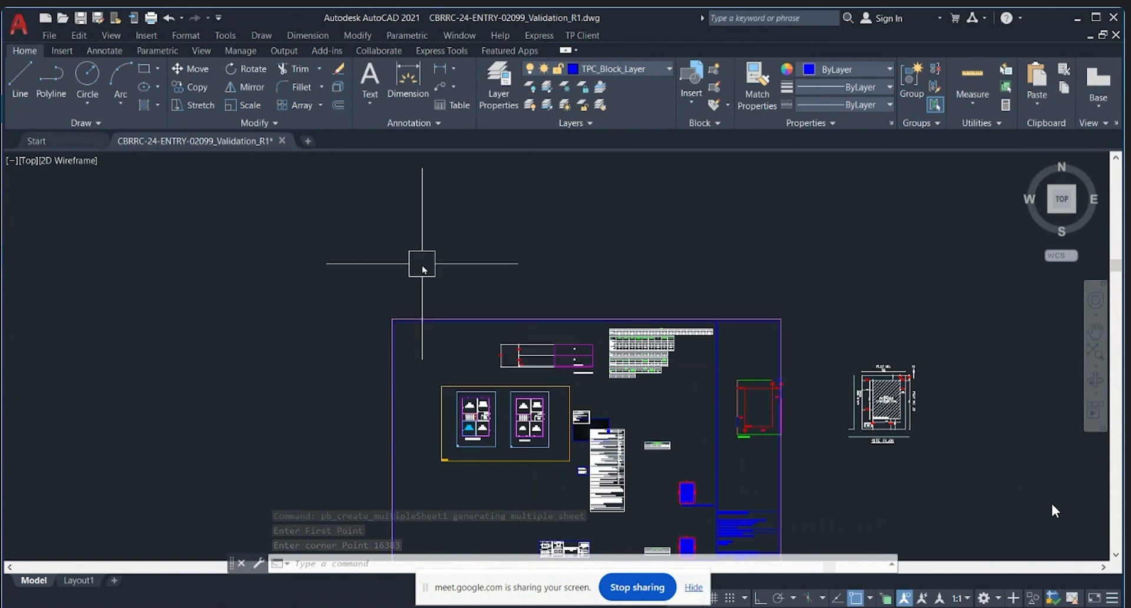
pyautogui.scroll(-4, 391, 379)
pyautogui.scroll(6, 417, 371)
pyautogui.scroll(-2, 453, 367)
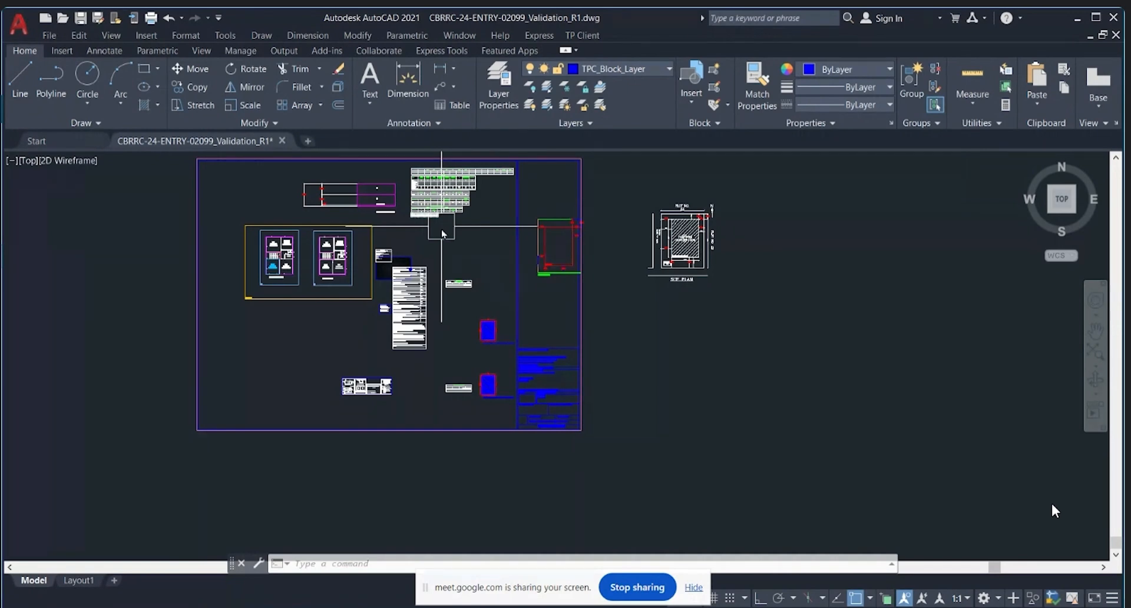
# Step: Copy the sheet border block and paste the duplicate to the right of the sheet
pyautogui.click(547, 369)
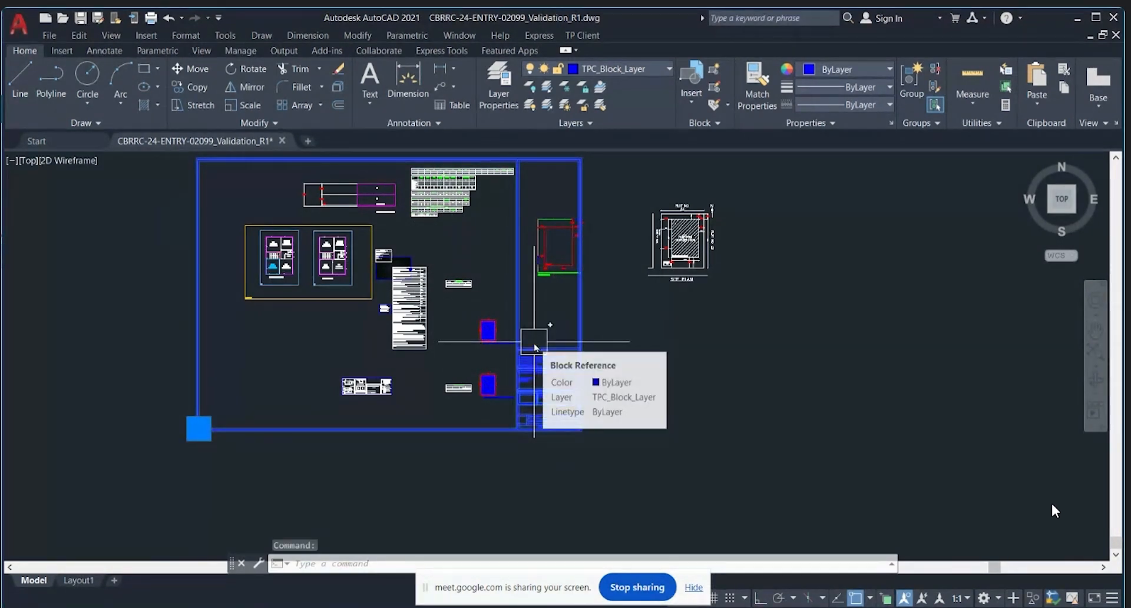
pyautogui.hotkey('ctrl', 'c')
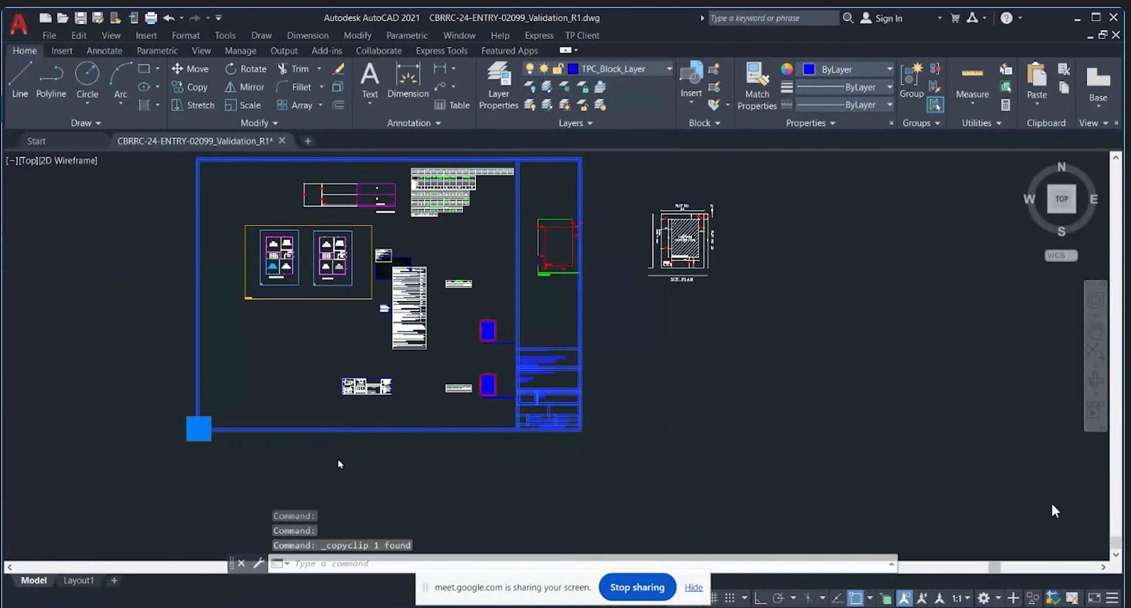
pyautogui.hotkey('ctrl', 'v')
pyautogui.scroll(-3, 312, 492)
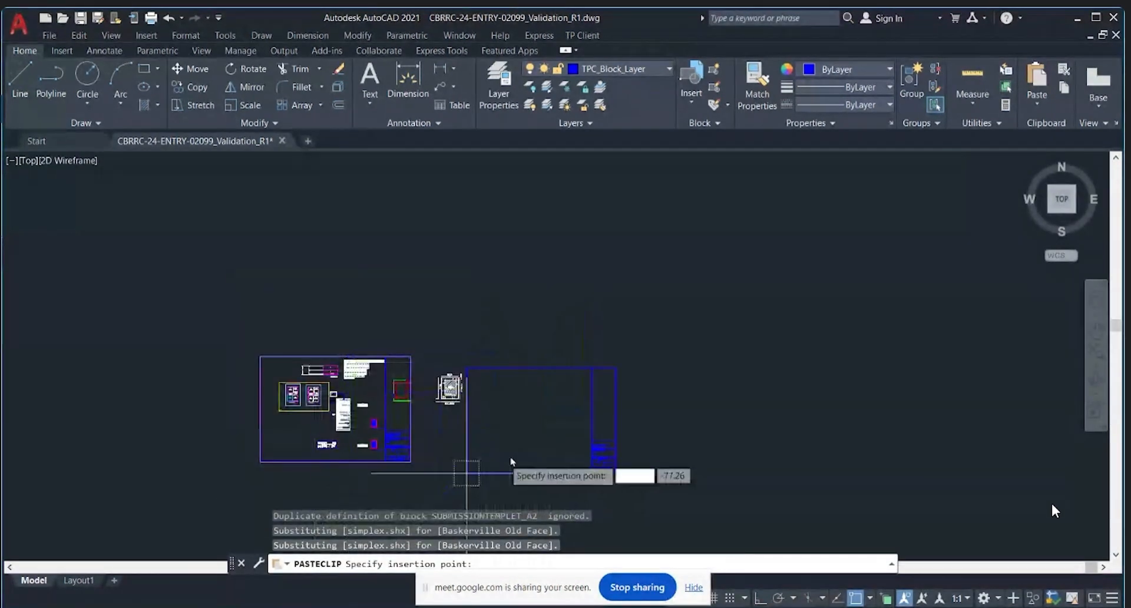
pyautogui.click(560, 404)
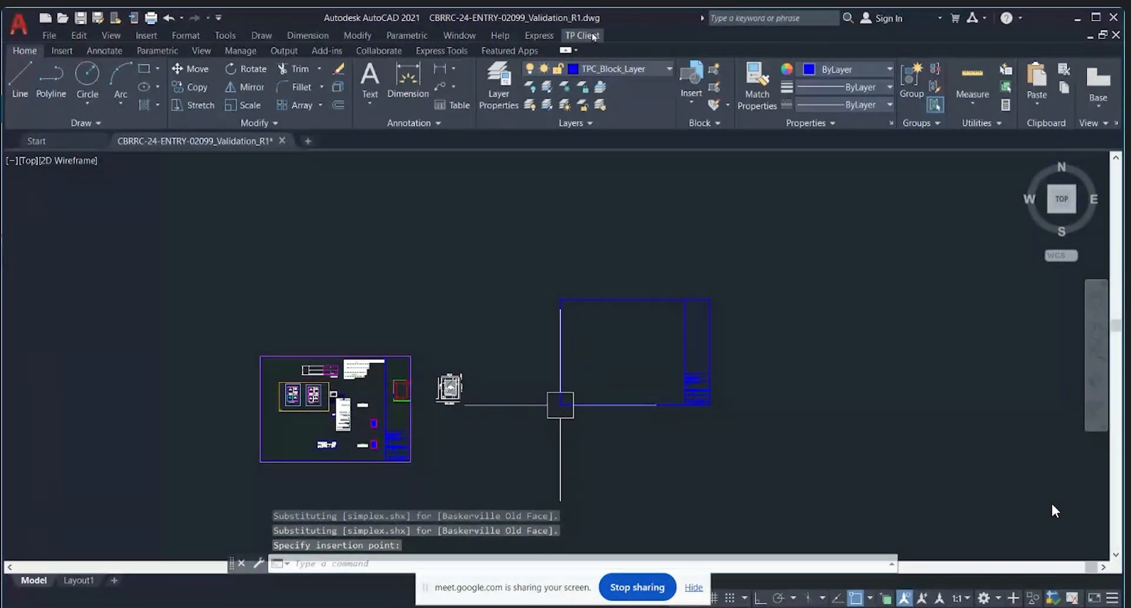
pyautogui.click(589, 38)
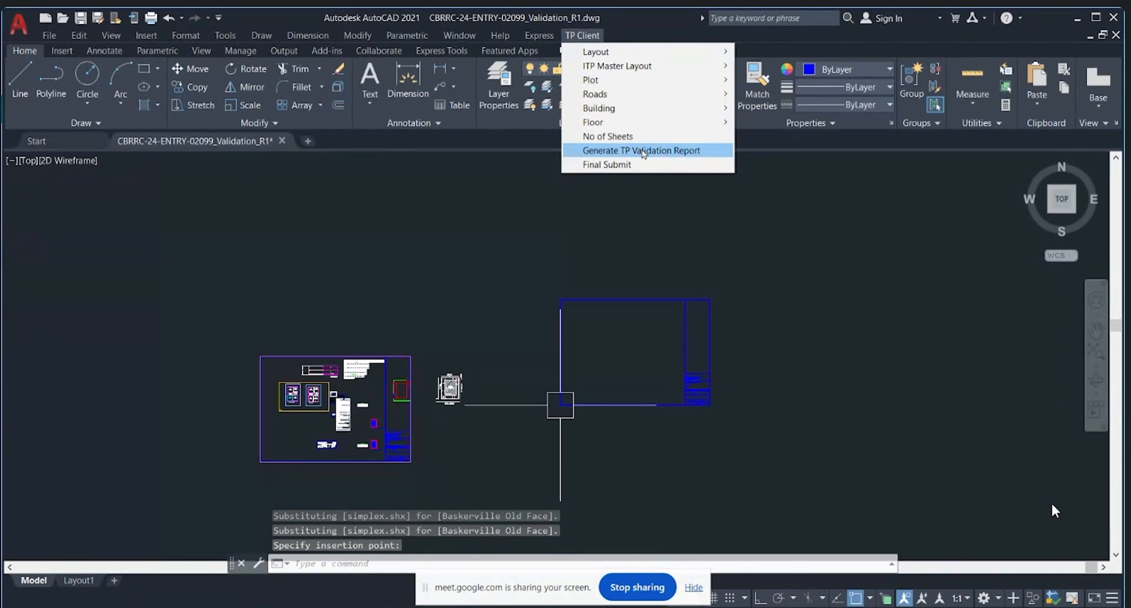
# Step: Generate the TP validation report from the TP Client menu
pyautogui.click(644, 151)
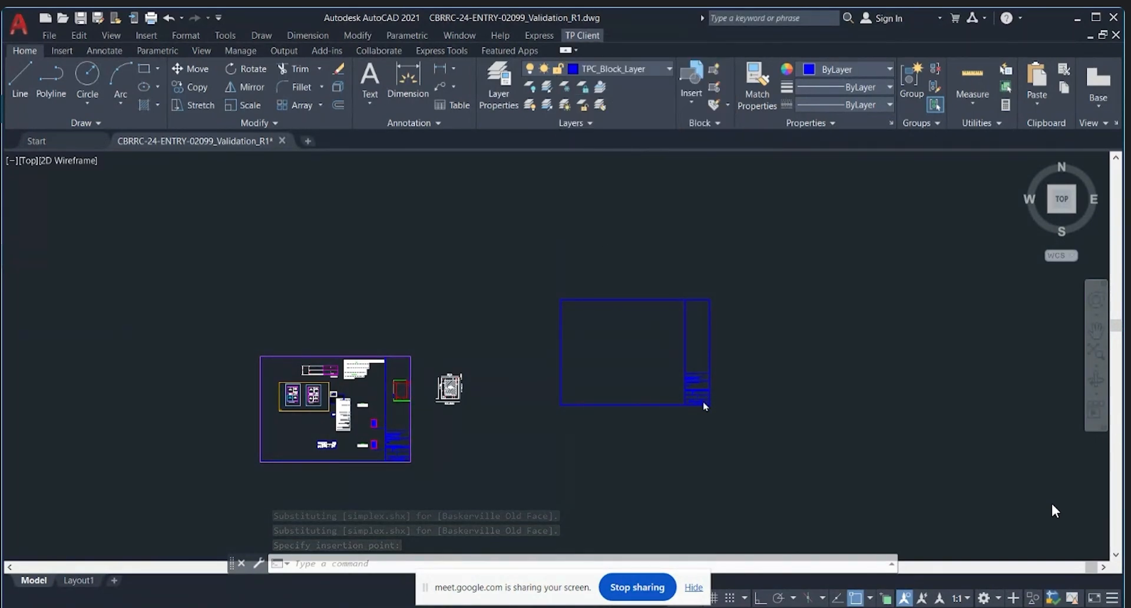
pyautogui.click(774, 437)
pyautogui.press('Escape')
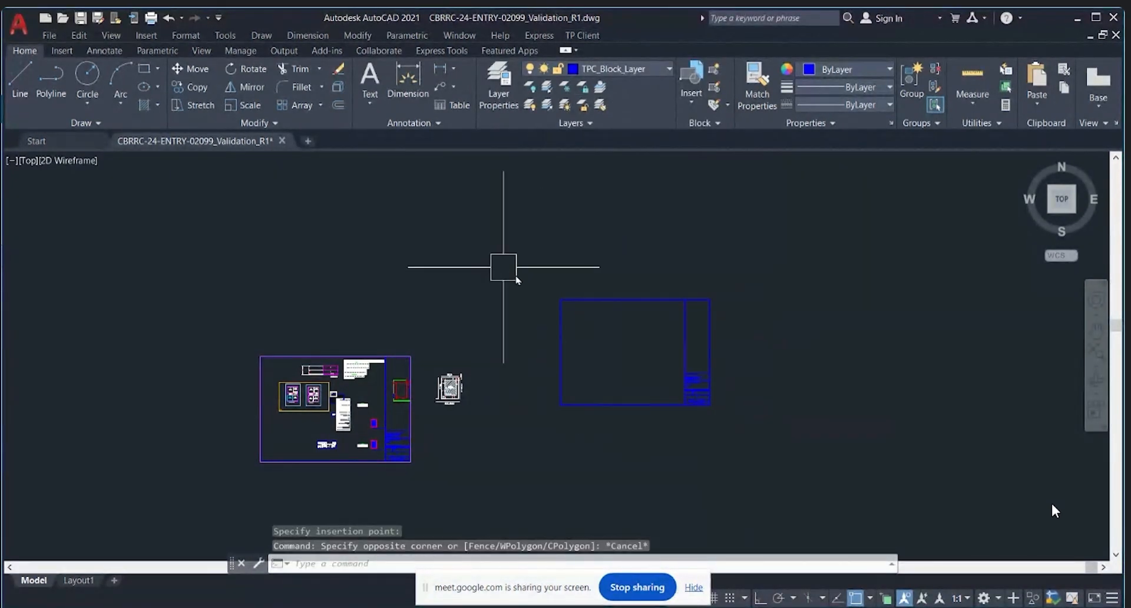
# Step: Erase the empty duplicate blue sheet frame right of the plan
pyautogui.click(776, 439)
pyautogui.click(482, 233)
pyautogui.press('Delete')
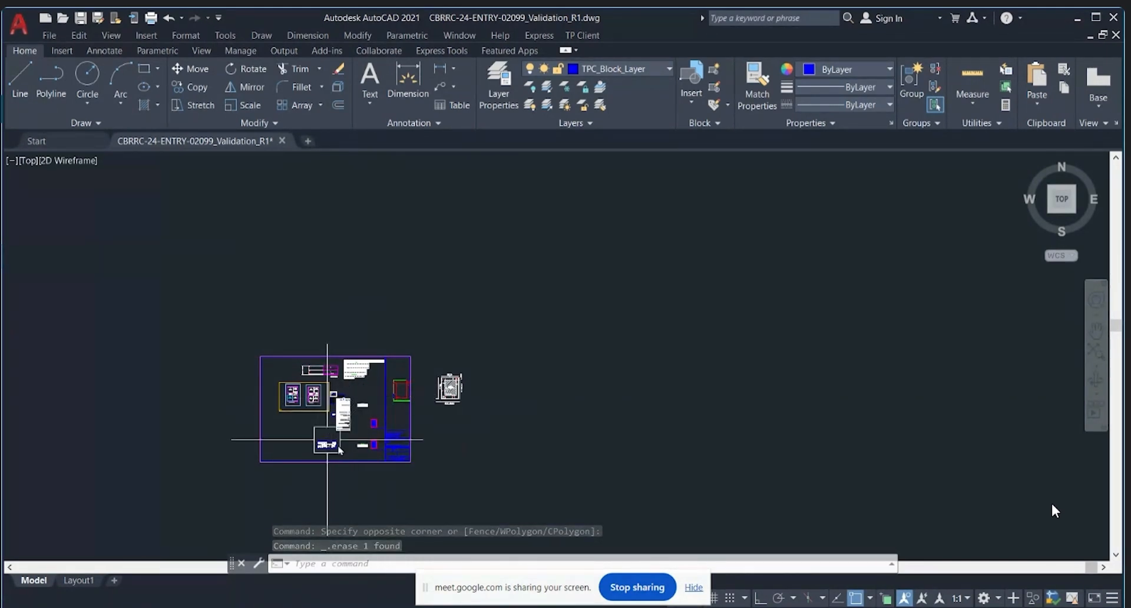
pyautogui.click(582, 36)
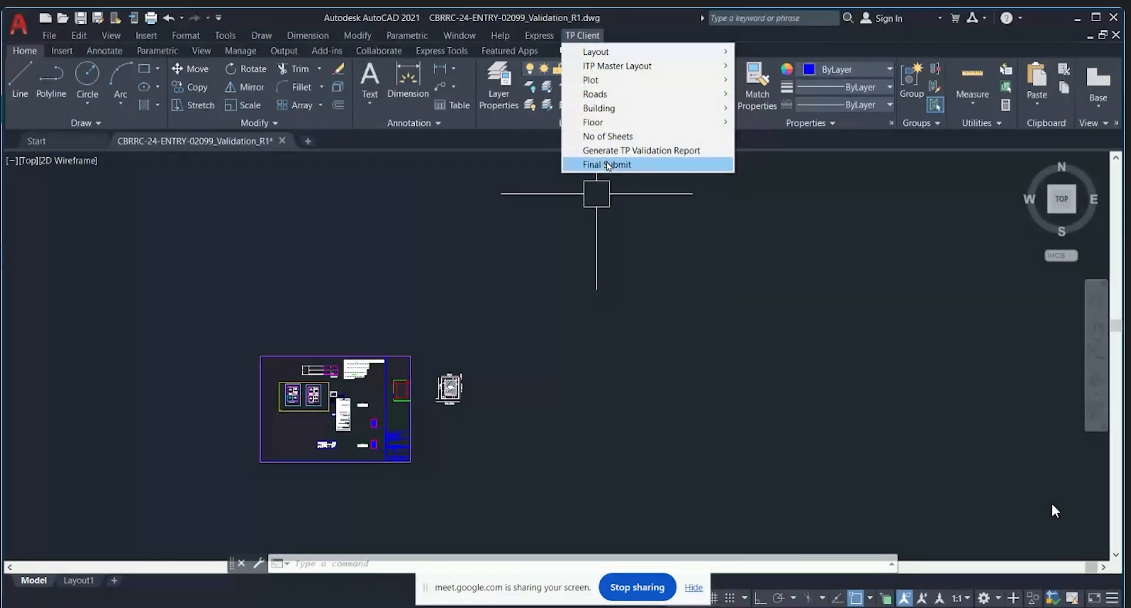
# Step: Run TP Client Final Submit until it prompts for the sheet starting point
pyautogui.click(607, 164)
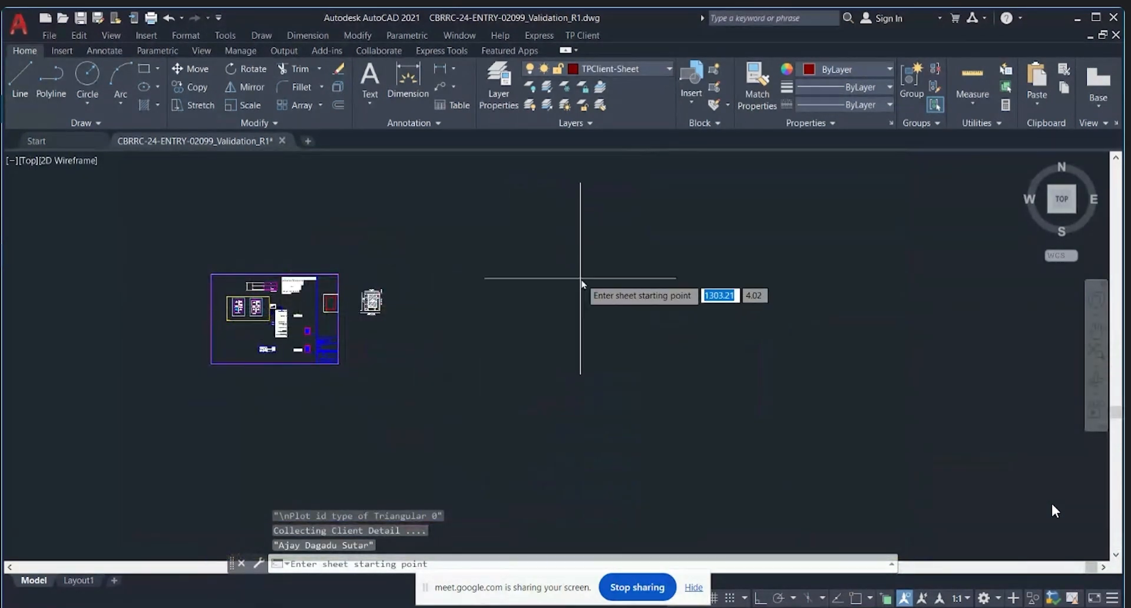
# Step: Pick the submission sheet's starting point and choose paper size 1 (A0)
pyautogui.click(582, 278)
pyautogui.write('1')
pyautogui.press('Return')
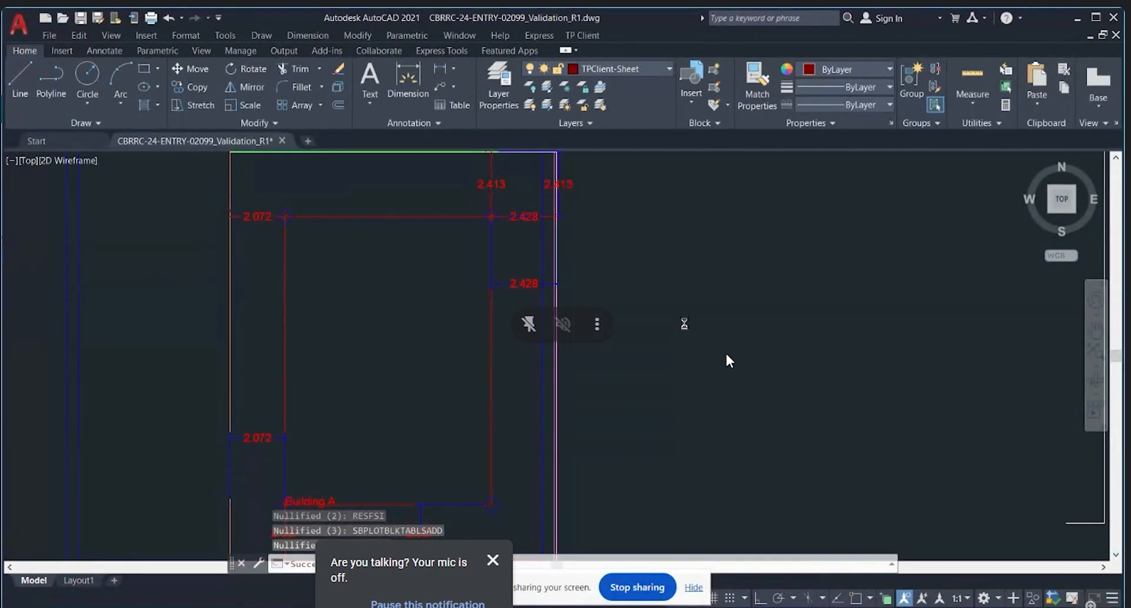
# Step: Dismiss the 'completed successfully' message and zoom in on the new A0 submission sheet
pyautogui.press('Return')
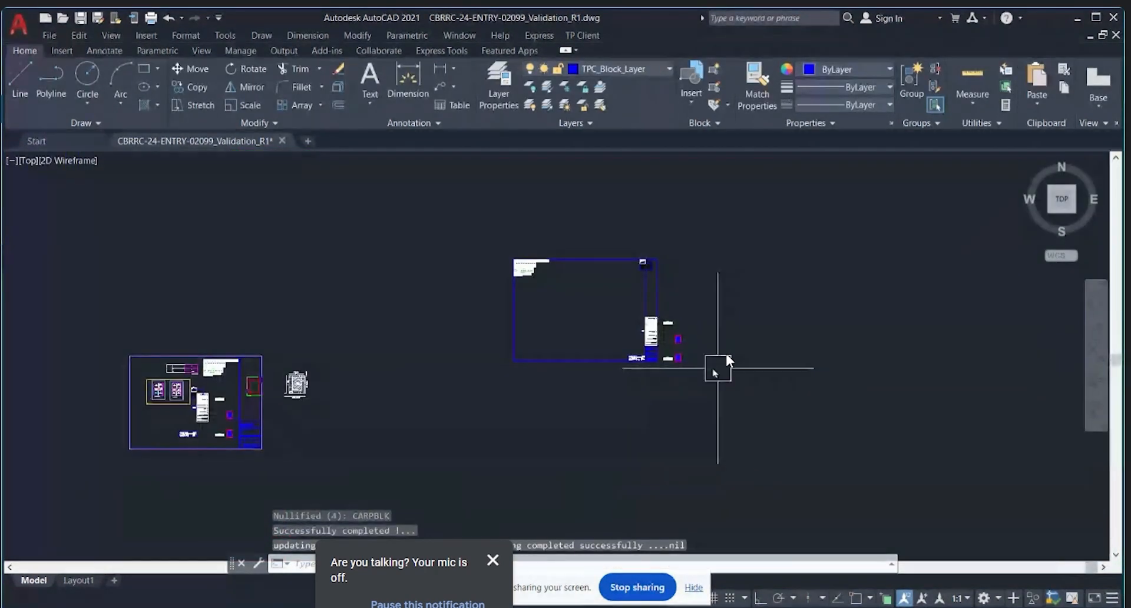
pyautogui.scroll(5, 717, 368)
pyautogui.scroll(-3, 680, 372)
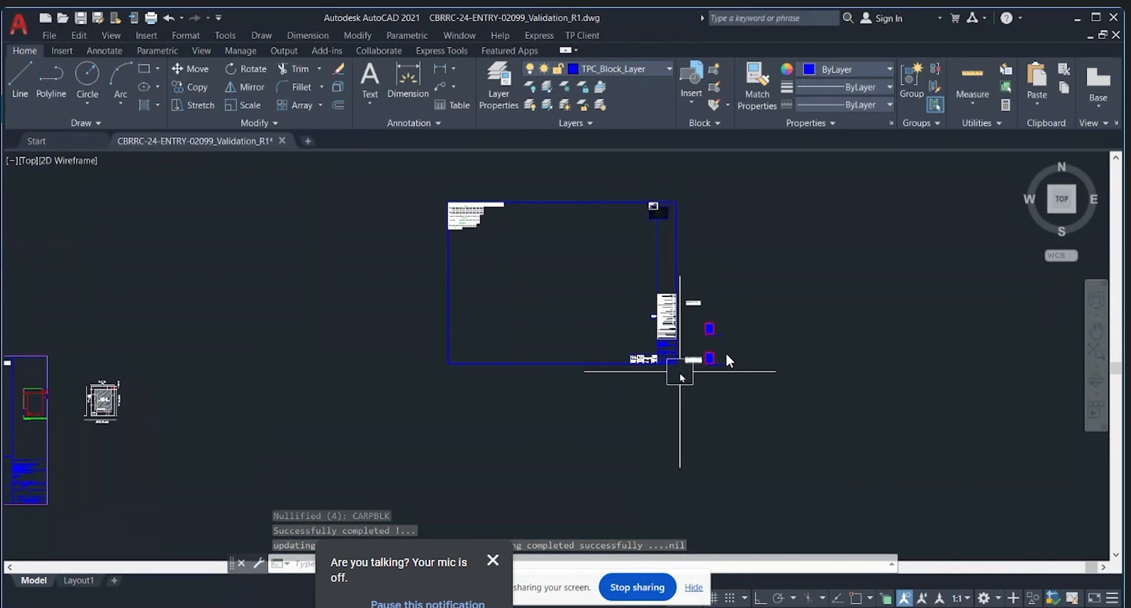
pyautogui.scroll(-3, 679, 306)
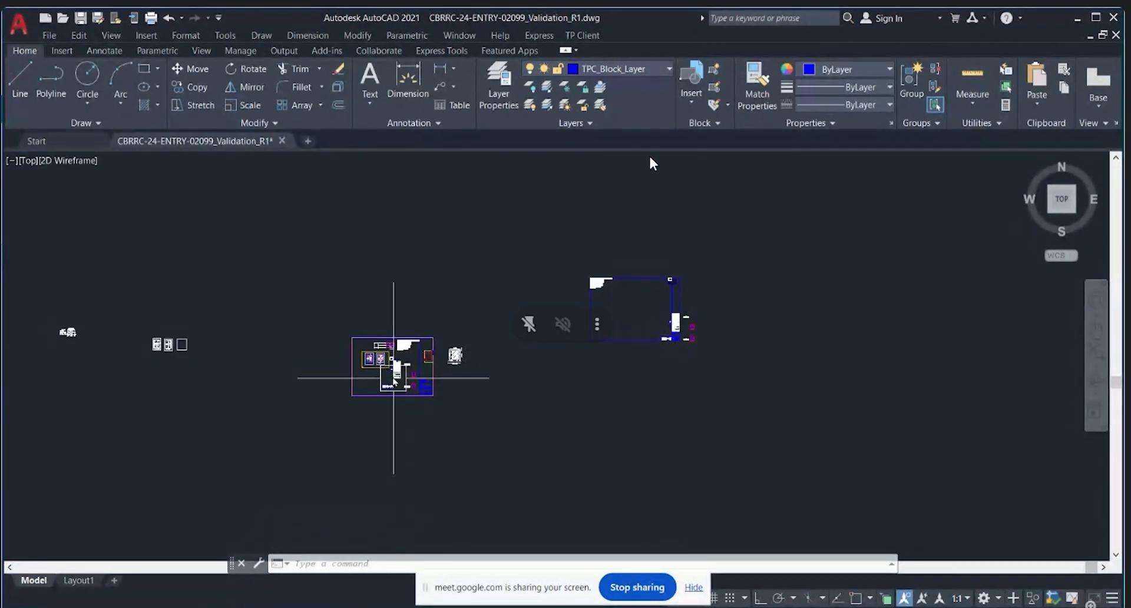
pyautogui.scroll(3, 393, 378)
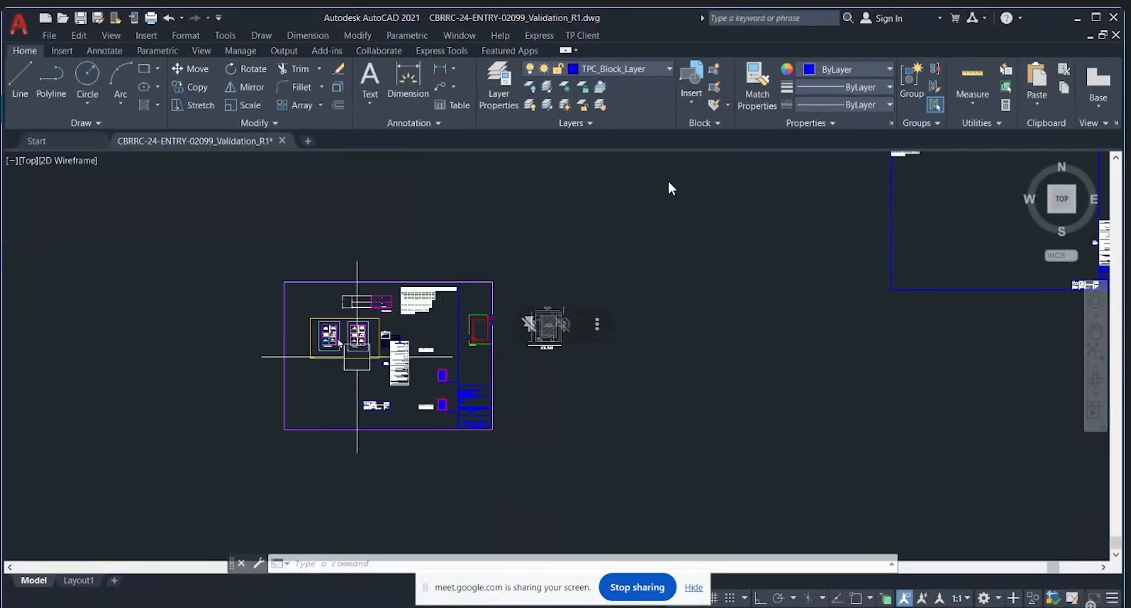
pyautogui.scroll(-4, 354, 371)
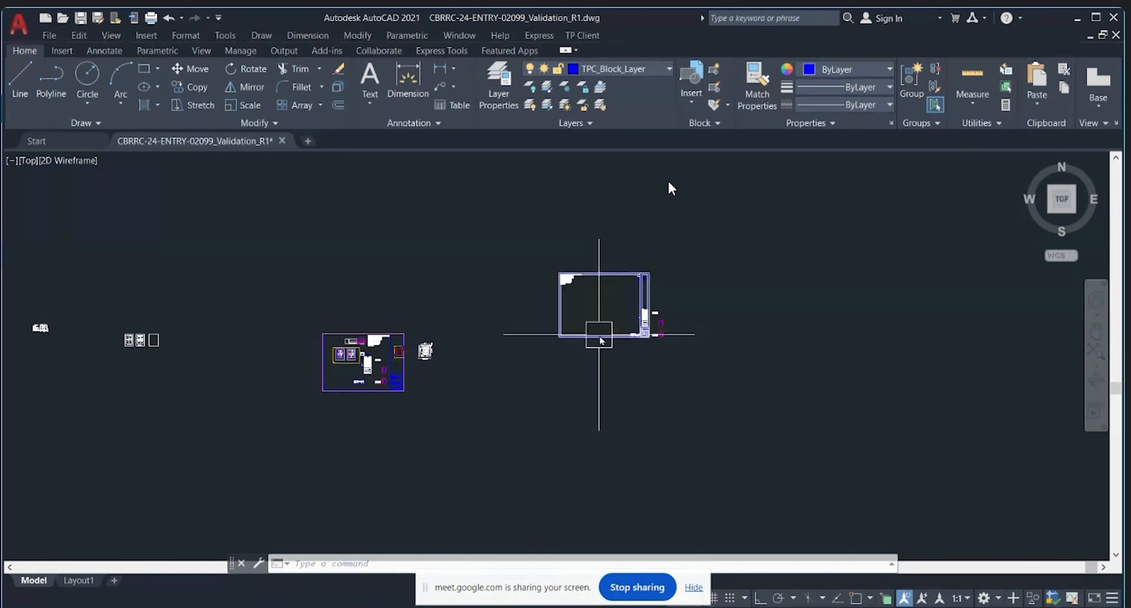
pyautogui.scroll(6, 657, 329)
# Step: Delete the long blue polyline frame around the generated A0 sheet
pyautogui.click(608, 330)
pyautogui.click(603, 349)
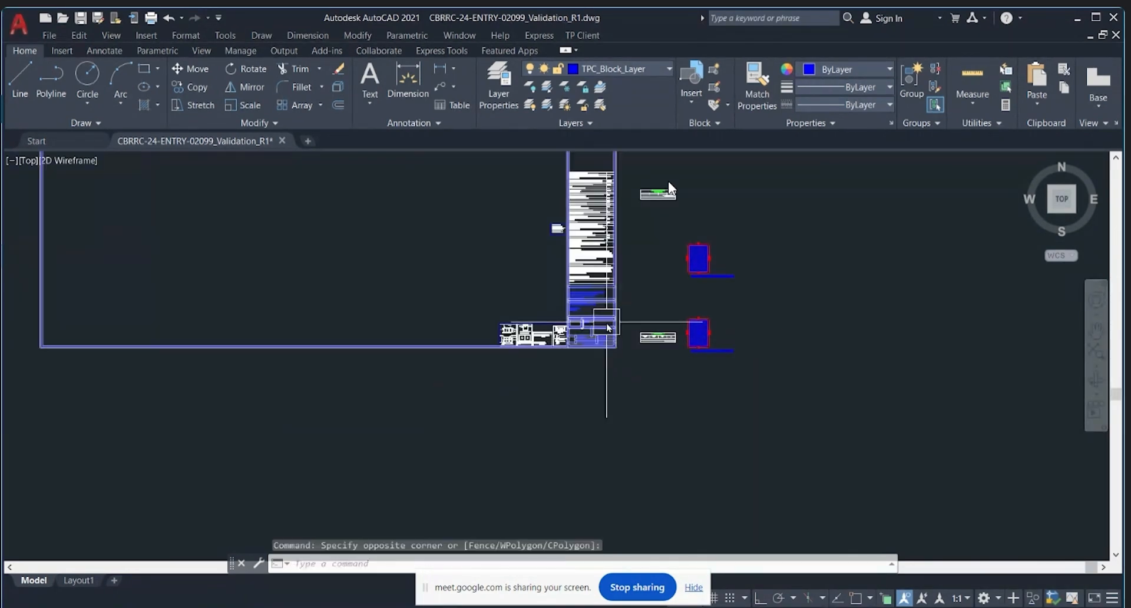
pyautogui.press('Delete')
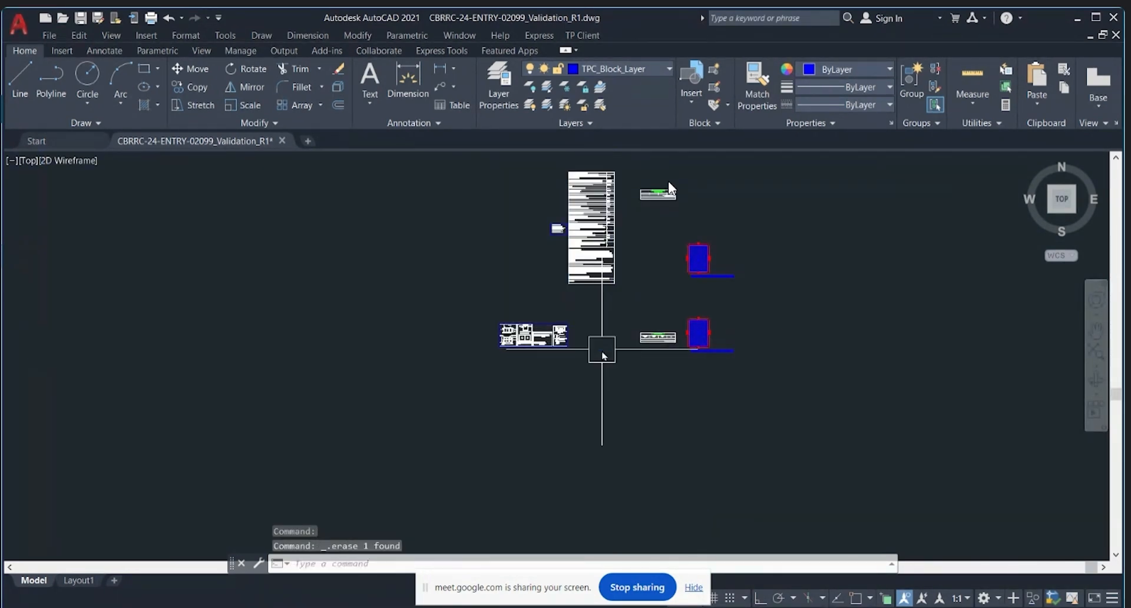
pyautogui.scroll(-6, 602, 349)
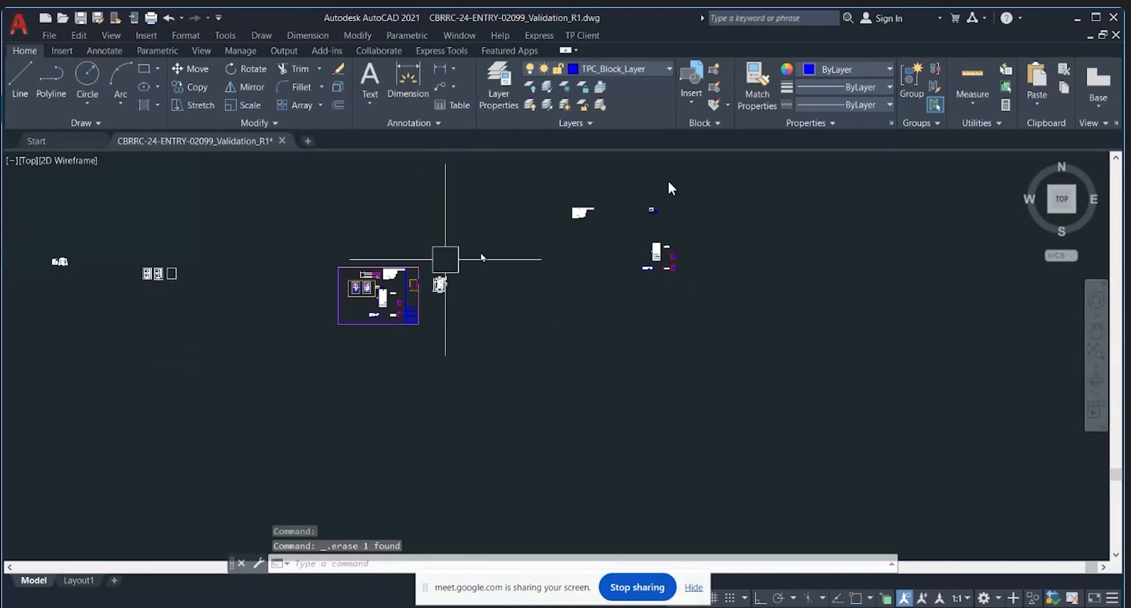
pyautogui.click(544, 176)
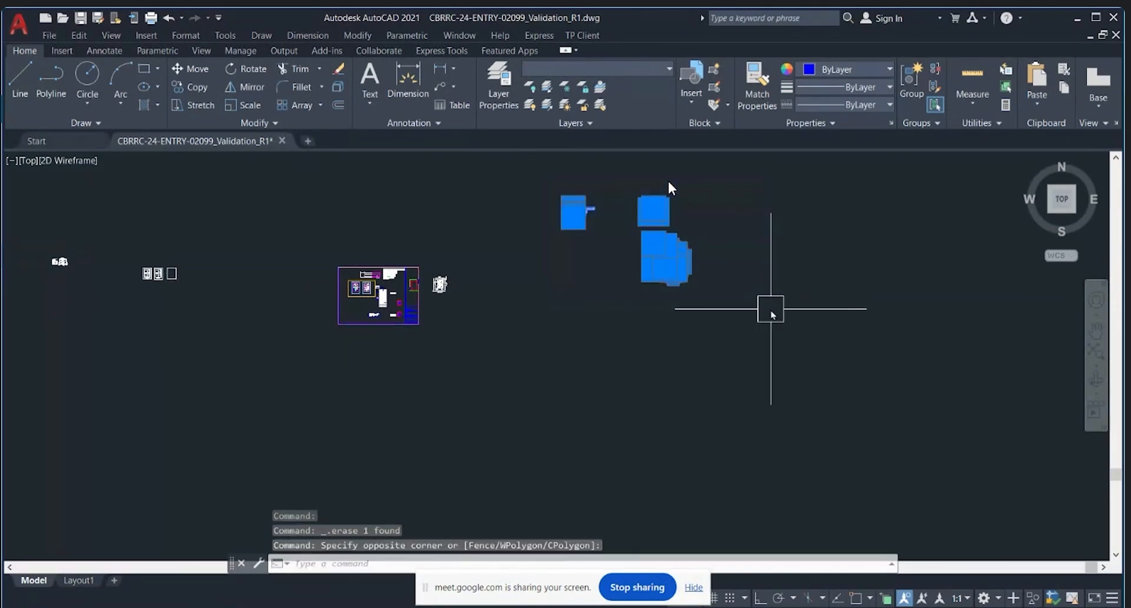
pyautogui.press('Escape')
pyautogui.click(573, 36)
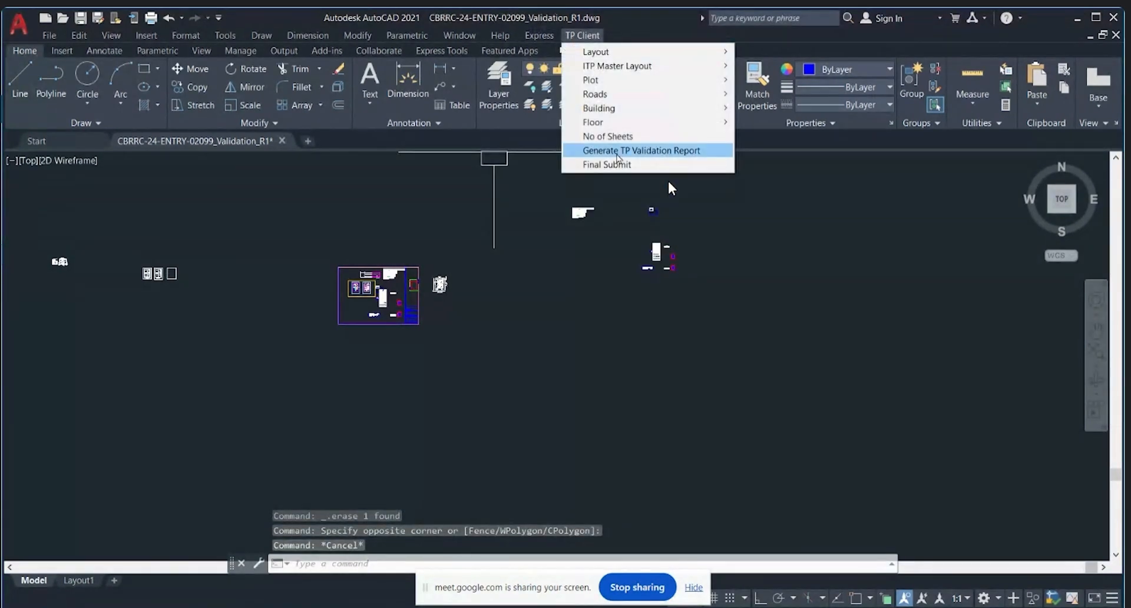
pyautogui.click(595, 164)
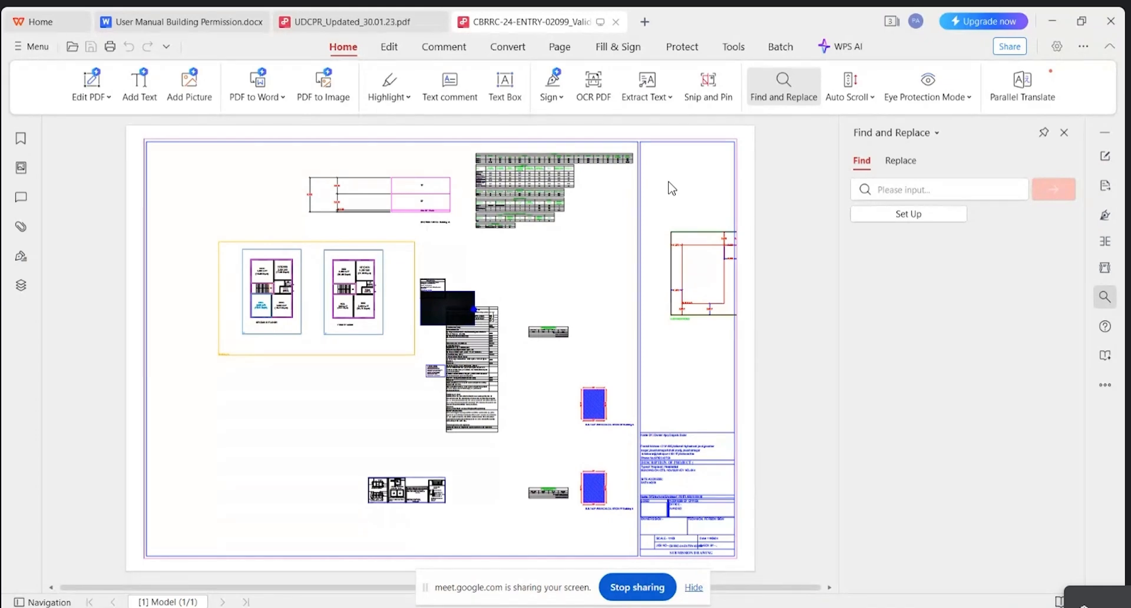
pyautogui.click(615, 22)
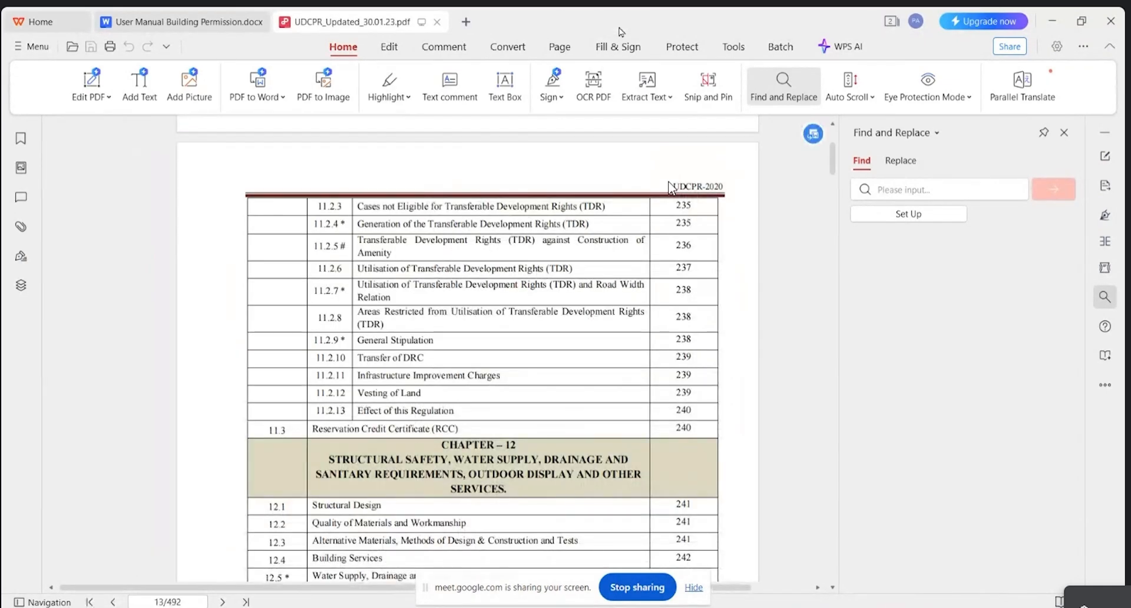
pyautogui.click(425, 606)
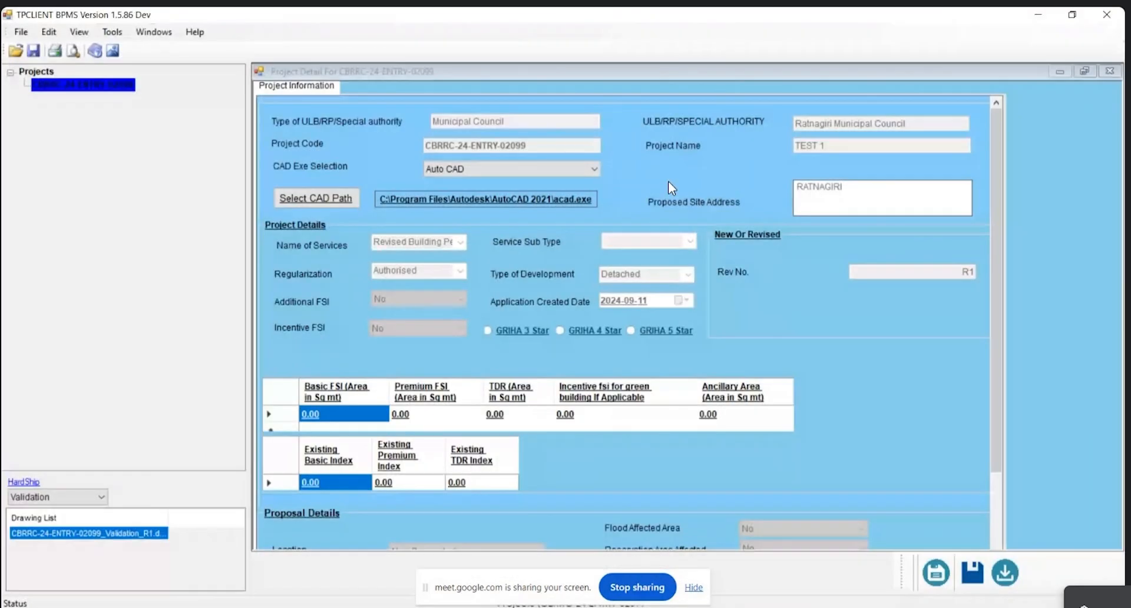